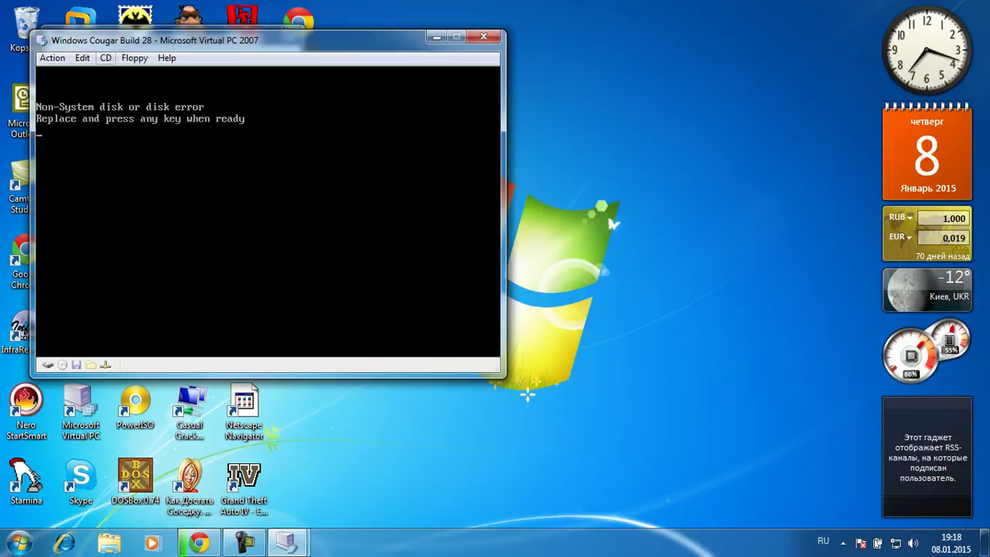
{"action": "mouse_move", "coordinate": [167, 58]}
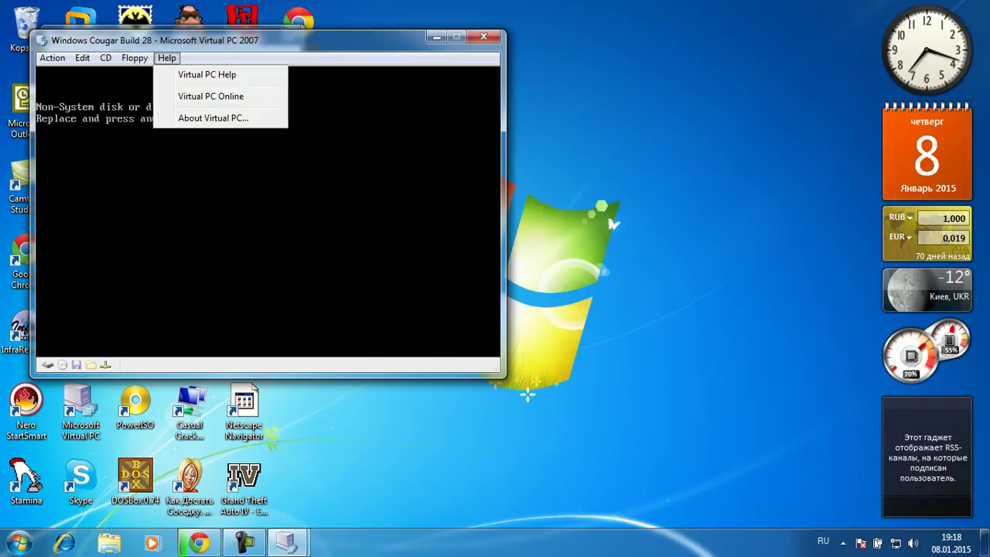
{"action": "left_click", "coordinate": [483, 36]}
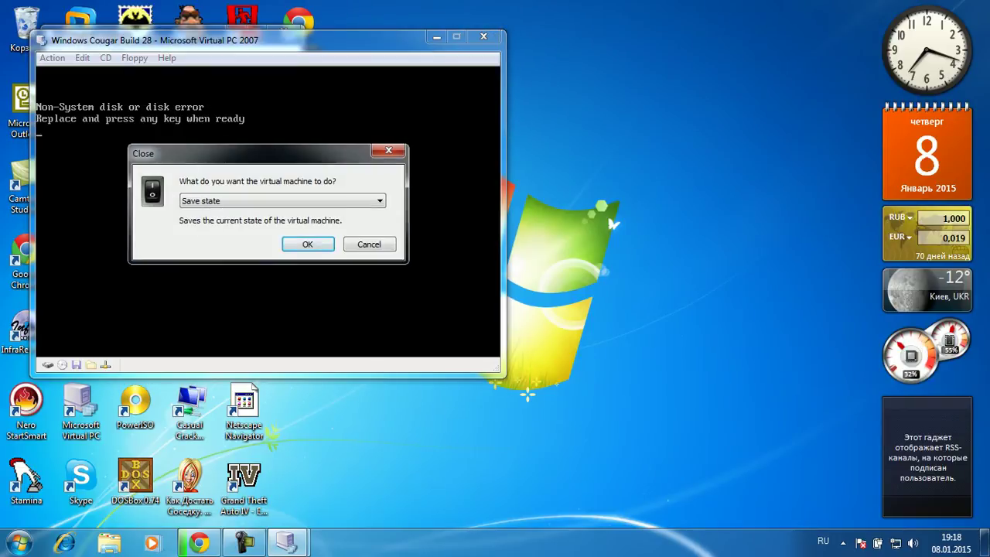
{"action": "left_click", "coordinate": [370, 244]}
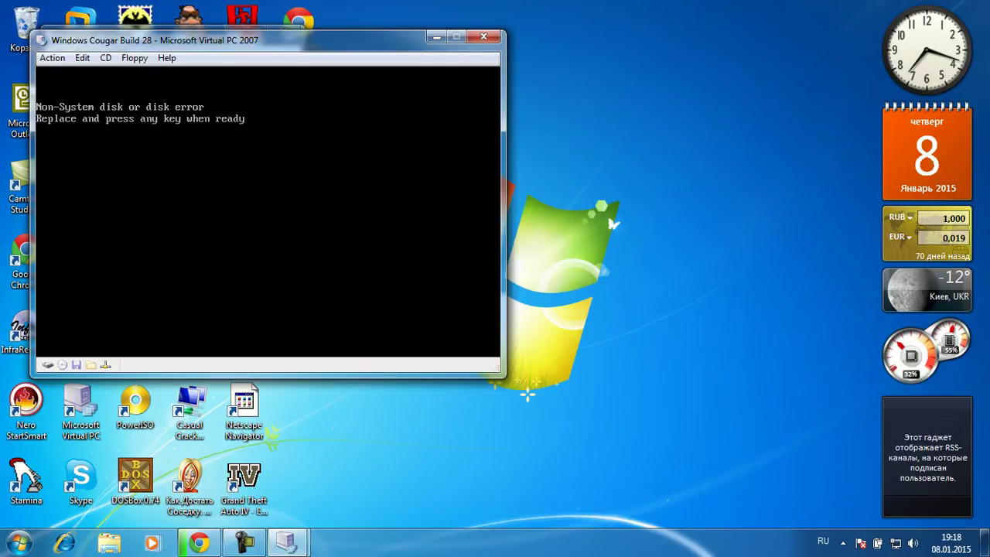
Capture the floppy image Dos6.0.img from the Cougar Build 28 VHD folder and continue booting the virtual machine
{"action": "left_click", "coordinate": [134, 58]}
{"action": "left_click", "coordinate": [196, 75]}
{"action": "left_click", "coordinate": [103, 180]}
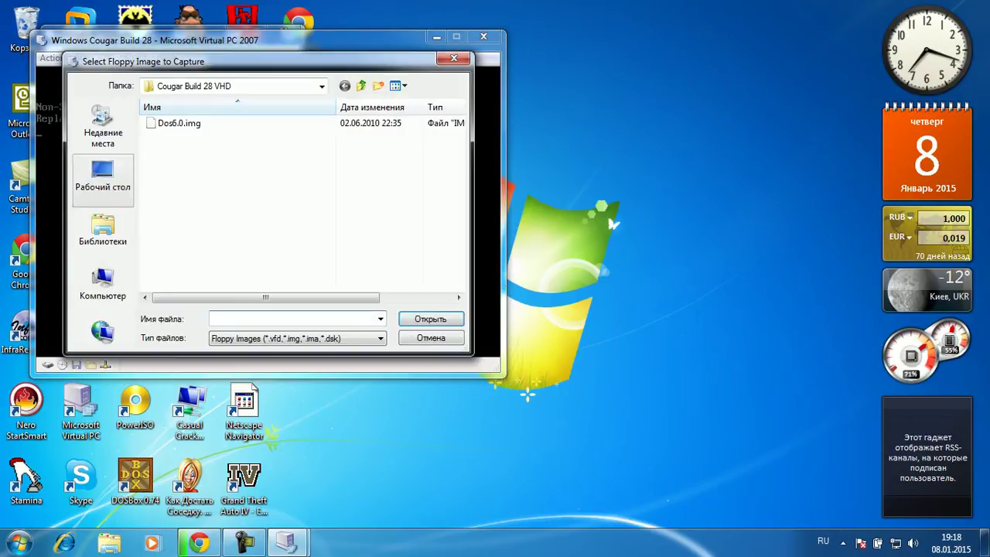
{"action": "left_click", "coordinate": [103, 235]}
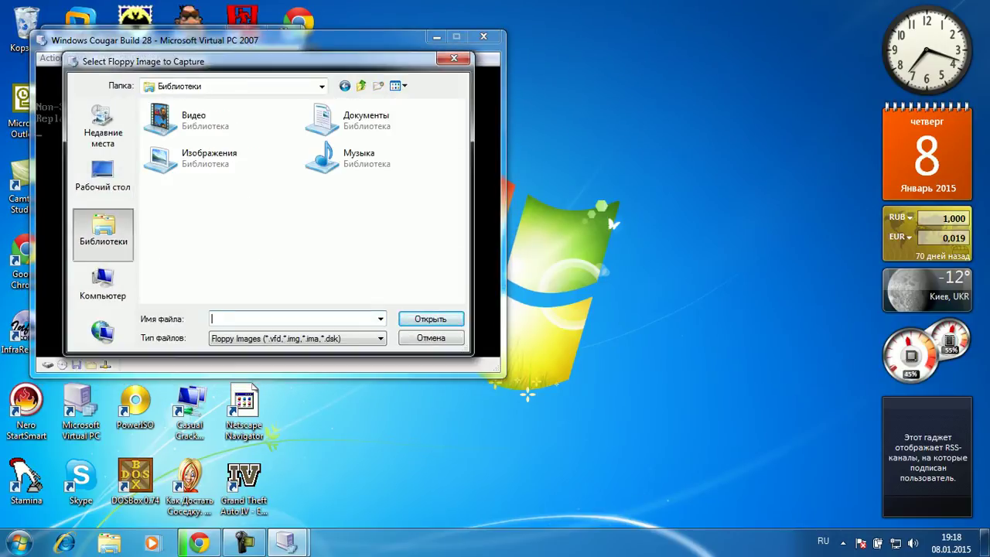
{"action": "left_click", "coordinate": [345, 86]}
{"action": "left_click", "coordinate": [344, 86]}
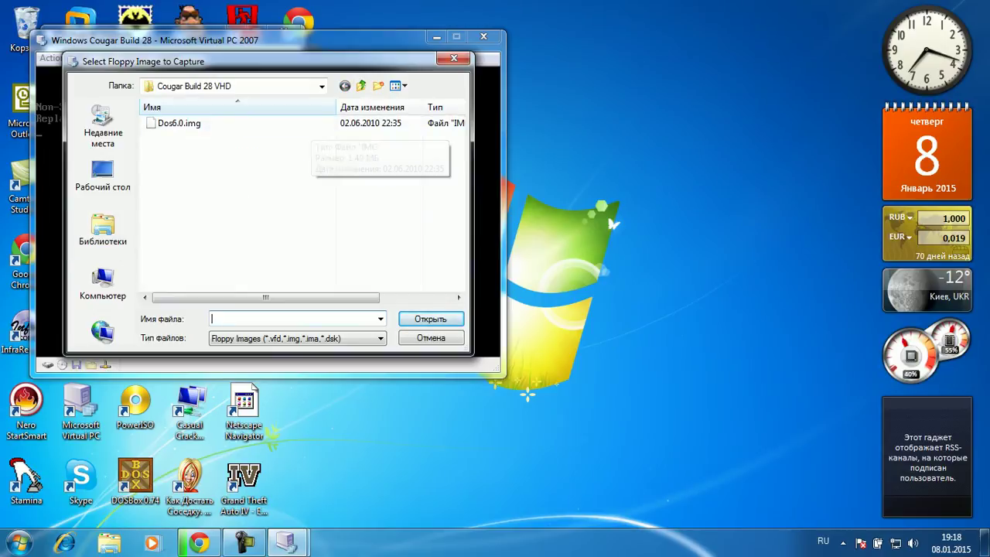
{"action": "double_click", "coordinate": [179, 124]}
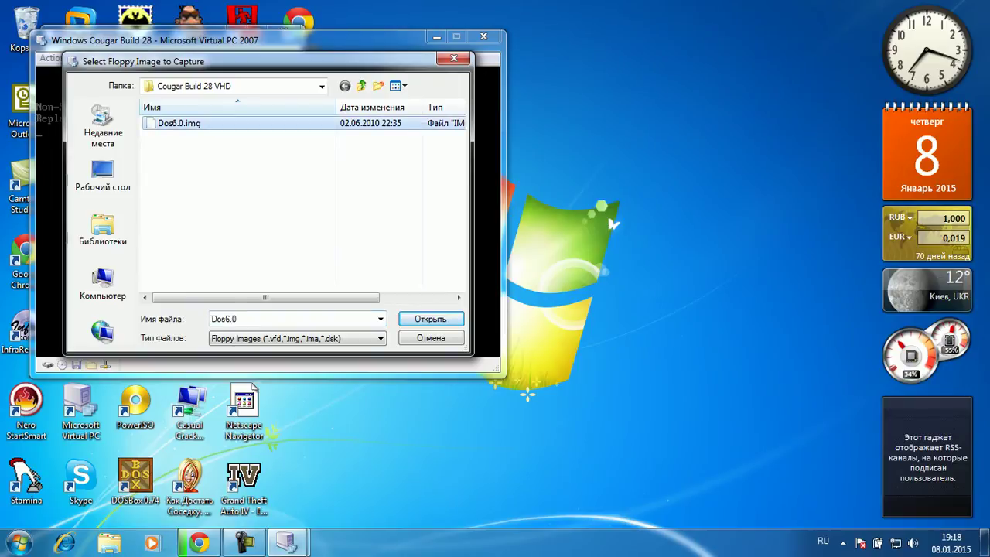
{"action": "key", "text": "Return"}
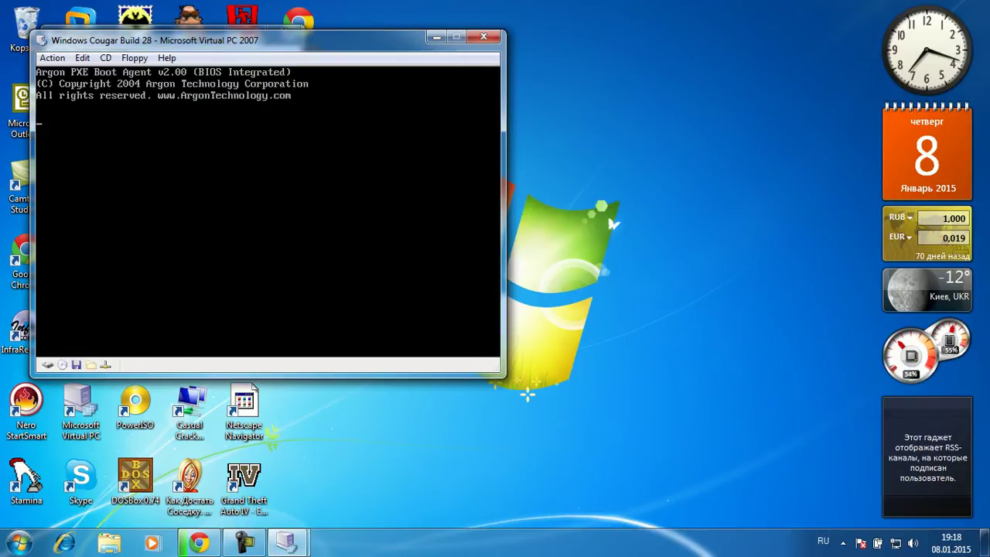
Restart the virtual machine from the captured floppy and start Windows Cougar from the DOS prompt
{"action": "left_click", "coordinate": [53, 58]}
{"action": "left_click", "coordinate": [86, 96]}
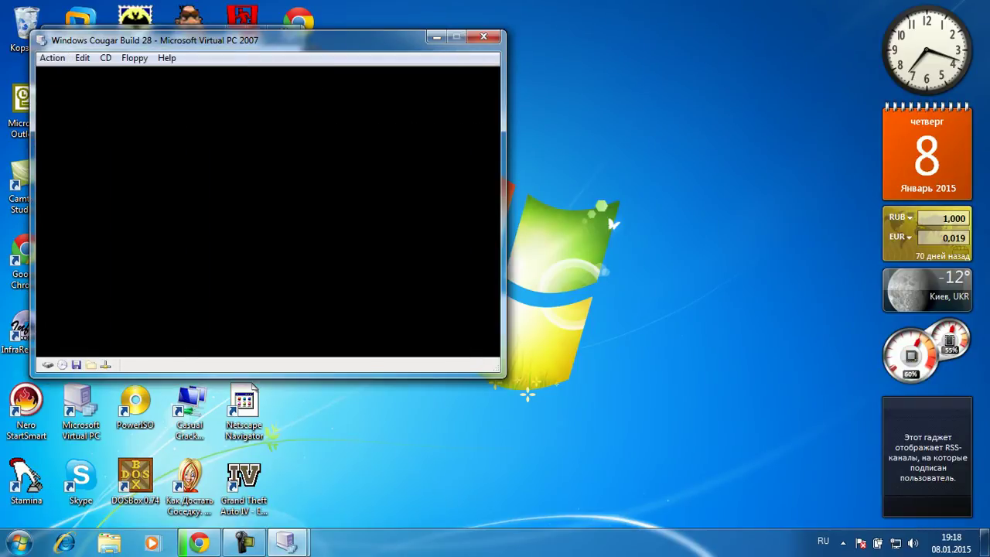
{"action": "left_click", "coordinate": [135, 58]}
{"action": "left_click", "coordinate": [135, 58]}
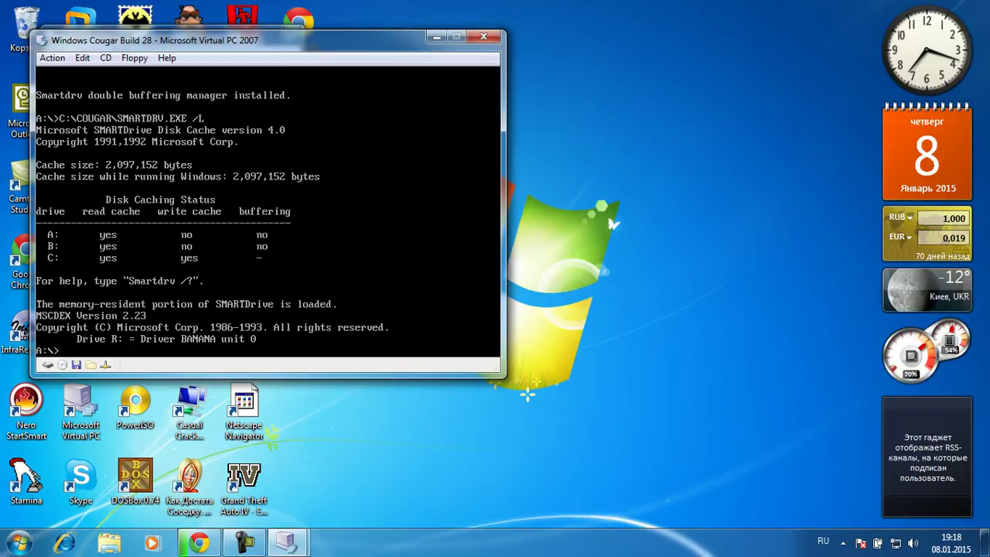
{"action": "type", "text": "in"}
{"action": "key", "text": "Return"}
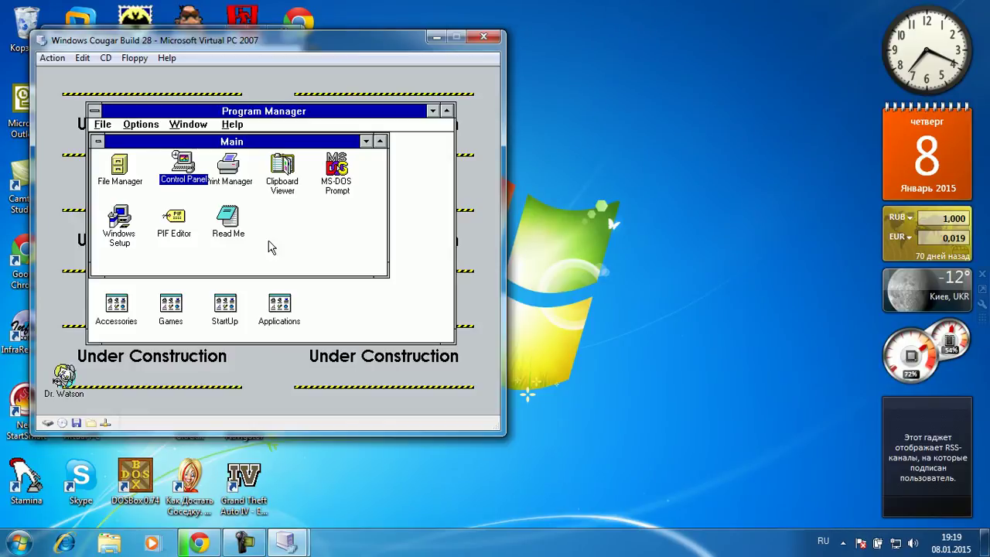
View the About Program Manager information and close it
{"action": "left_click", "coordinate": [232, 125]}
{"action": "left_click", "coordinate": [256, 203]}
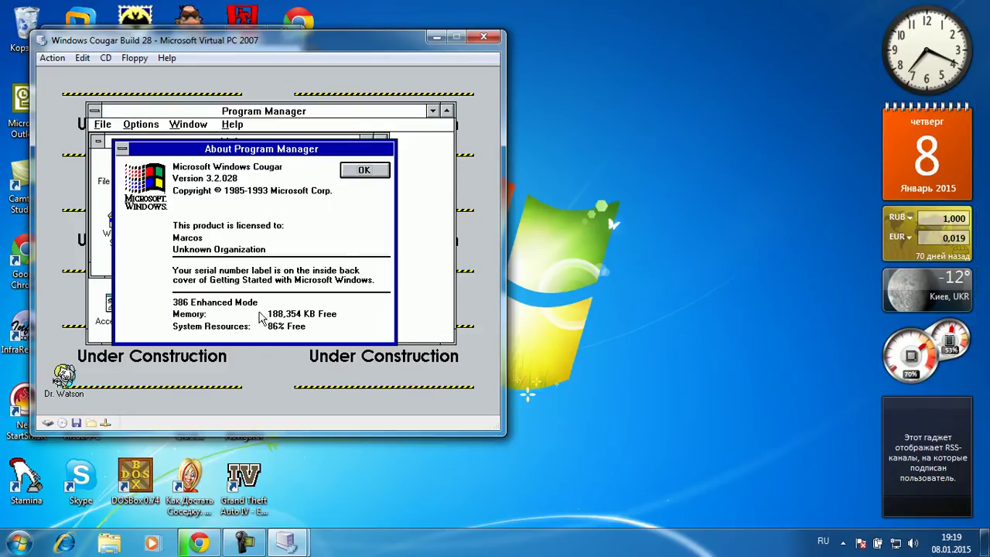
{"action": "left_click", "coordinate": [362, 170]}
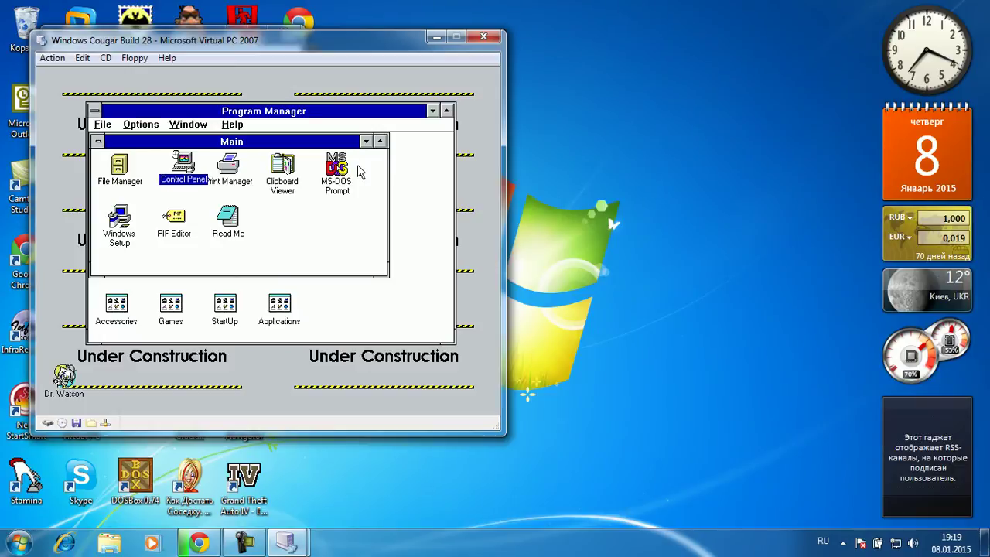
Run winver from Program Manager to check the Windows version, and dismiss the version window
{"action": "left_click", "coordinate": [109, 126]}
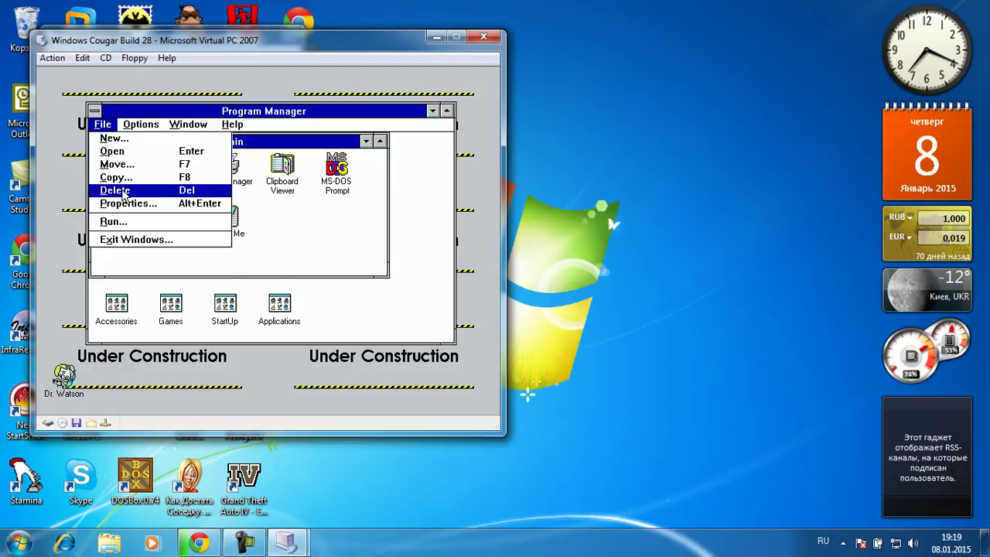
{"action": "left_click", "coordinate": [139, 224]}
{"action": "type", "text": "wi"}
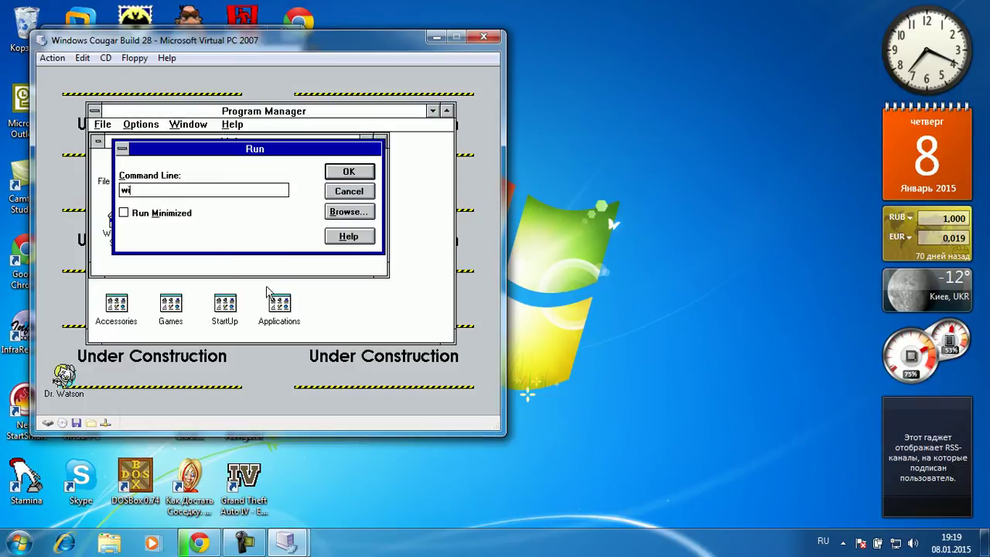
{"action": "type", "text": "nver"}
{"action": "key", "text": "Return"}
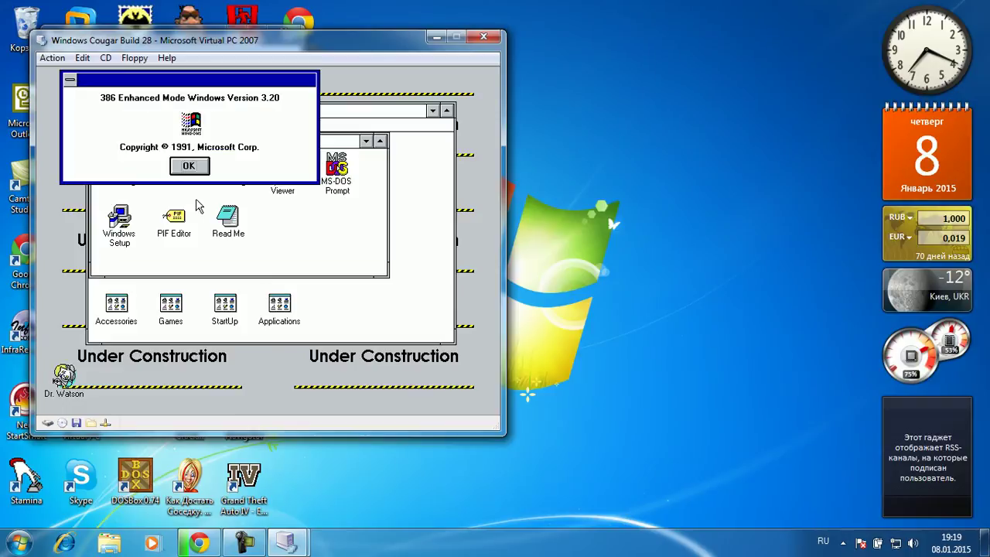
{"action": "left_click", "coordinate": [189, 166]}
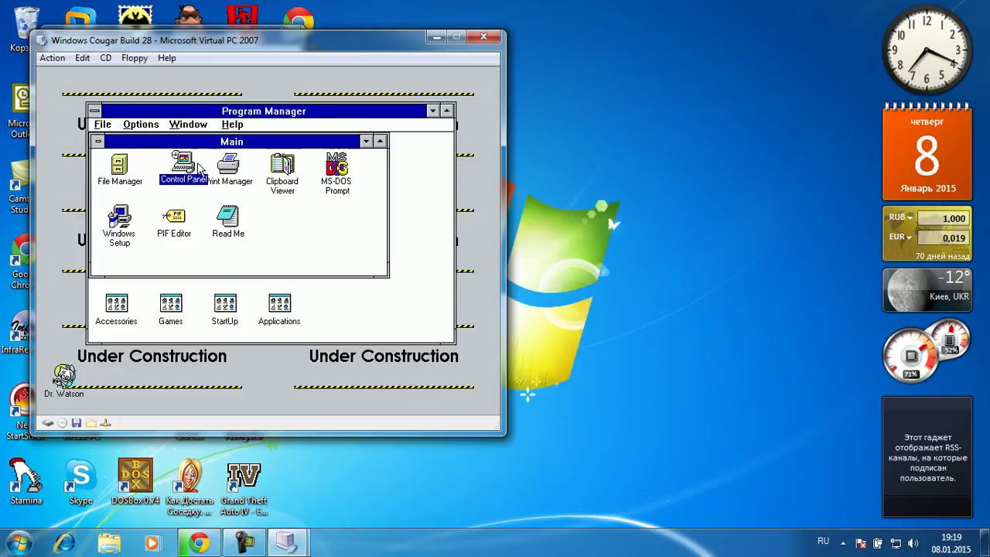
Open File Manager and view its About information
{"action": "double_click", "coordinate": [128, 166]}
{"action": "left_click", "coordinate": [279, 90]}
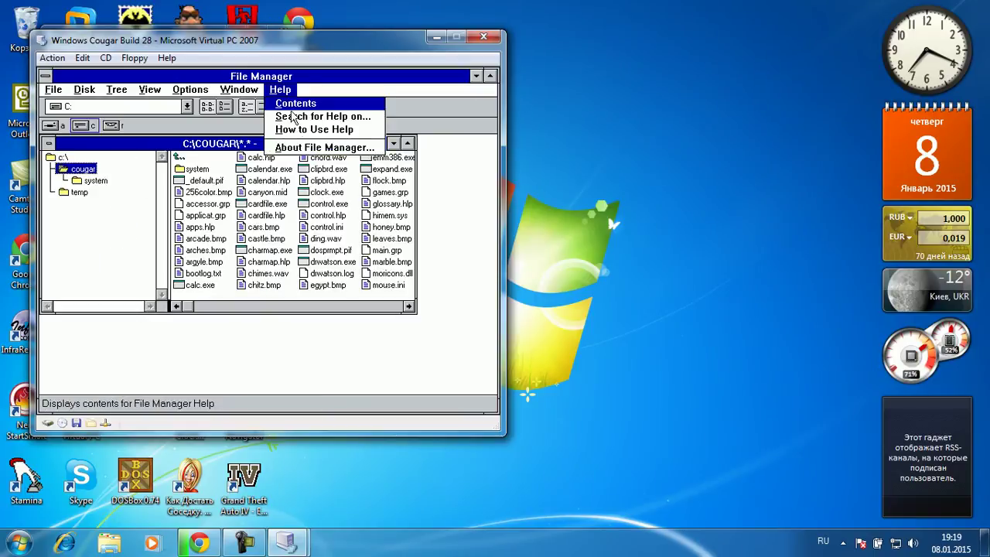
{"action": "left_click", "coordinate": [295, 150]}
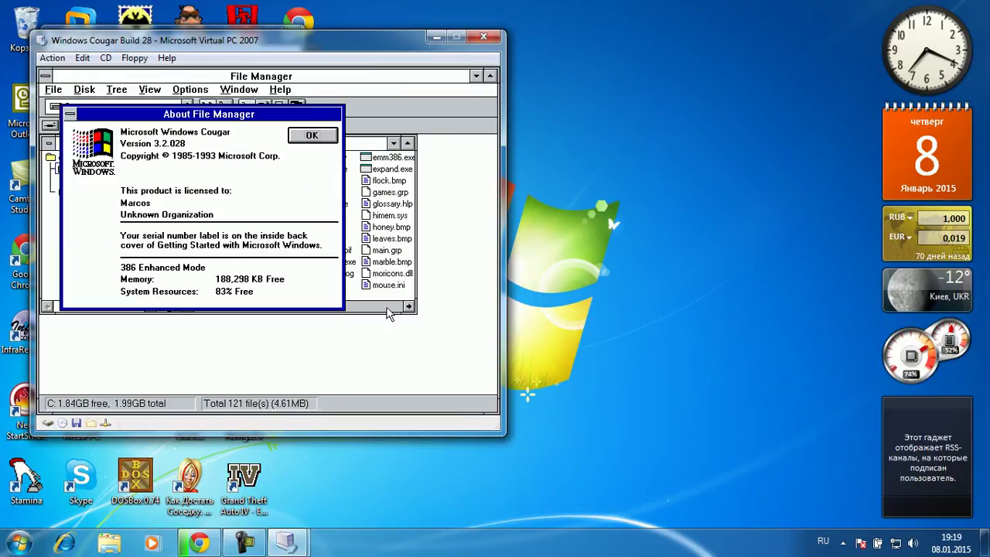
{"action": "left_click", "coordinate": [329, 139]}
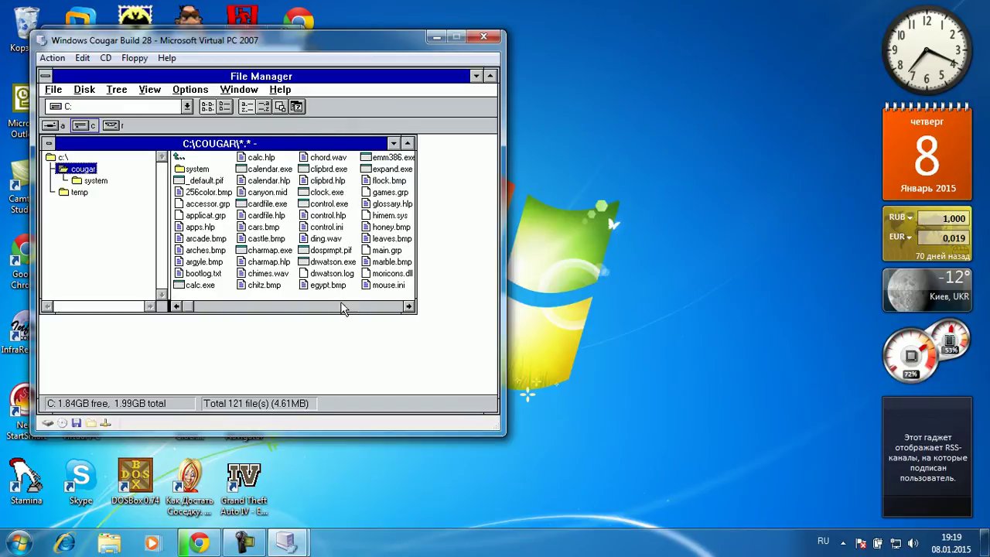
Look through the file list of the C:\COUGAR folder and close File Manager
{"action": "left_click", "coordinate": [343, 307]}
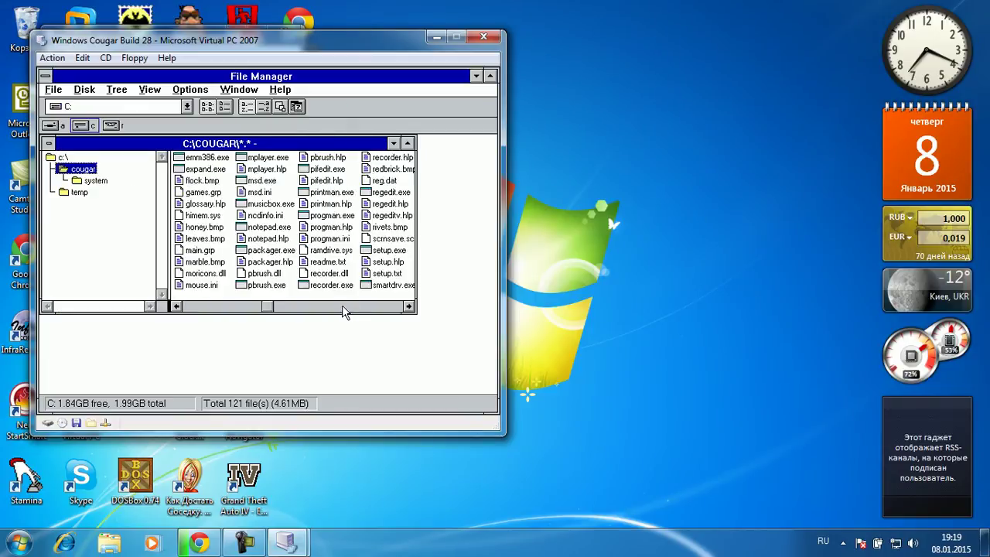
{"action": "left_click", "coordinate": [207, 306]}
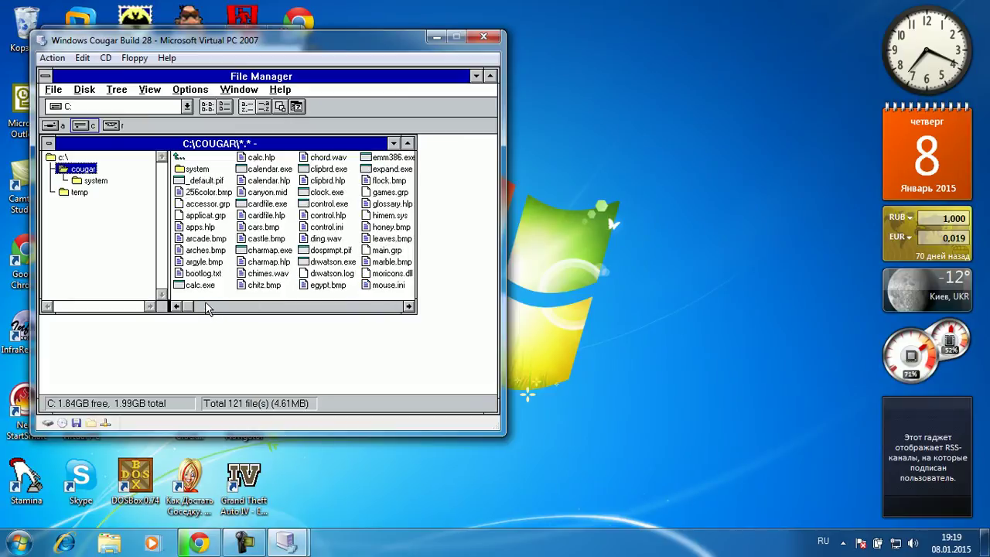
{"action": "left_click", "coordinate": [47, 75]}
{"action": "double_click", "coordinate": [50, 75]}
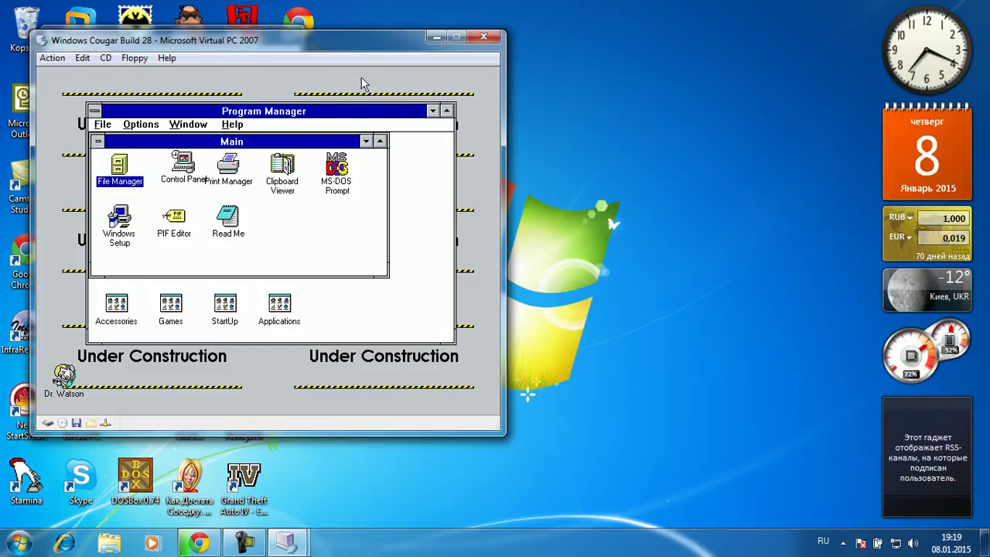
Maximize and restore the Program Manager window, and look at the Control Panel items before closing it
{"action": "left_click", "coordinate": [446, 111]}
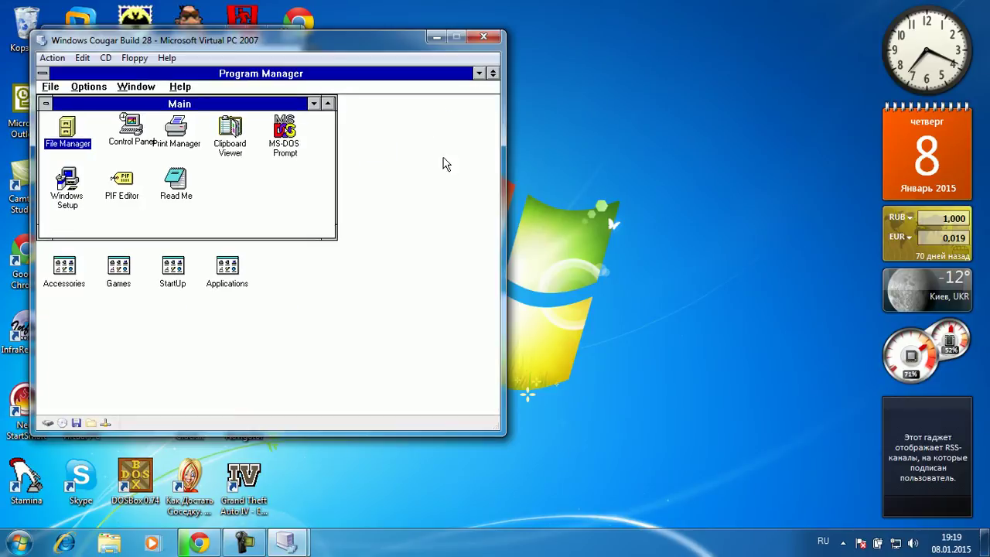
{"action": "left_click", "coordinate": [446, 73]}
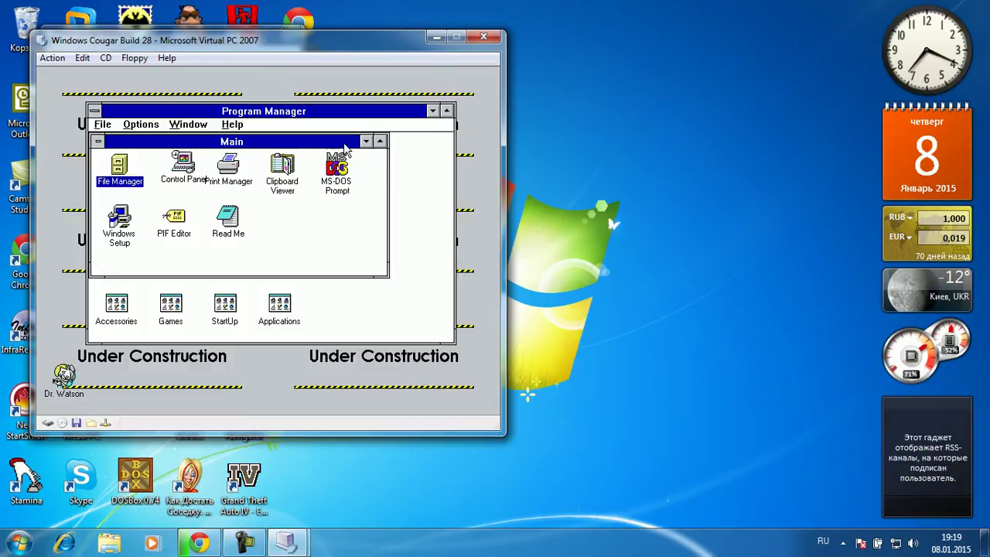
{"action": "double_click", "coordinate": [200, 164]}
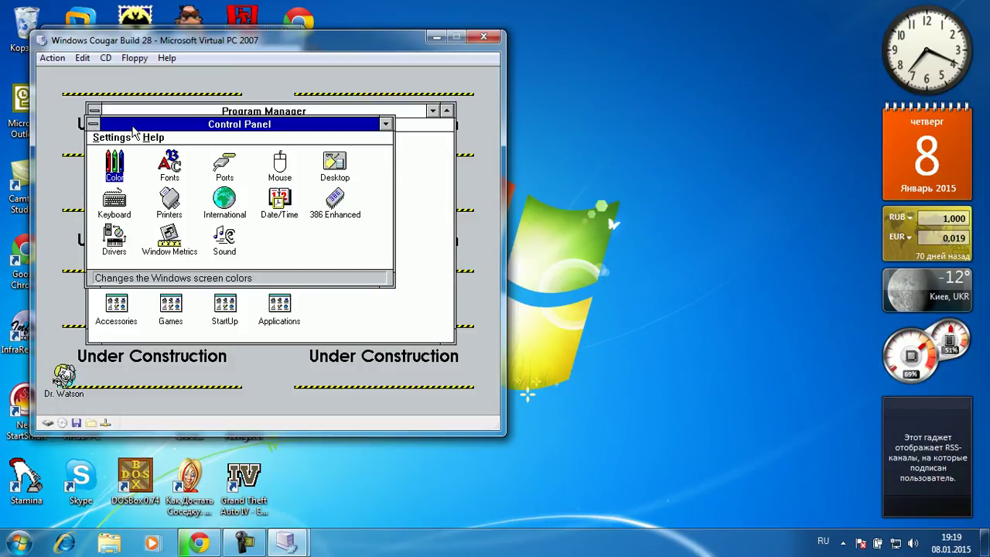
{"action": "double_click", "coordinate": [94, 125]}
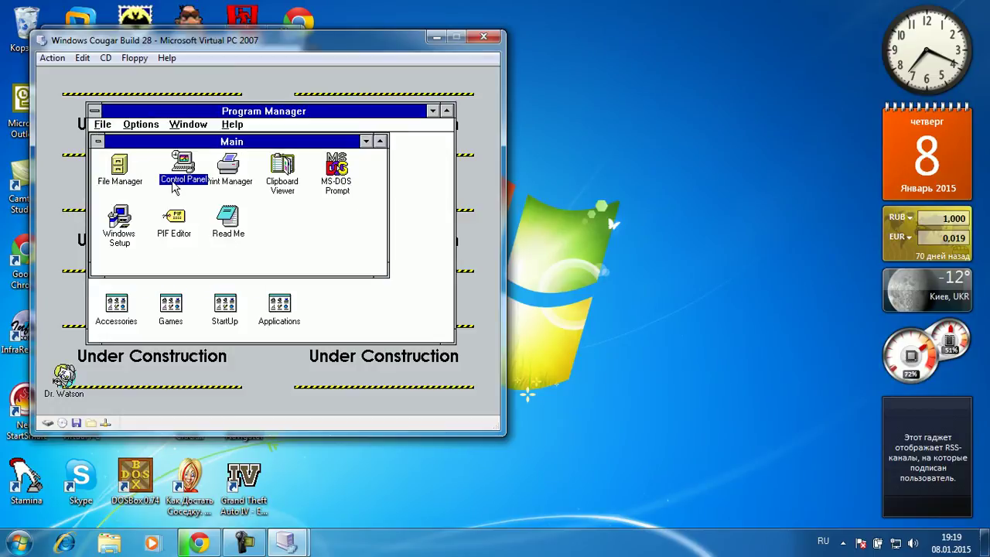
Open the MS-DOS Prompt and check the Windows version with the winver command
{"action": "double_click", "coordinate": [337, 167]}
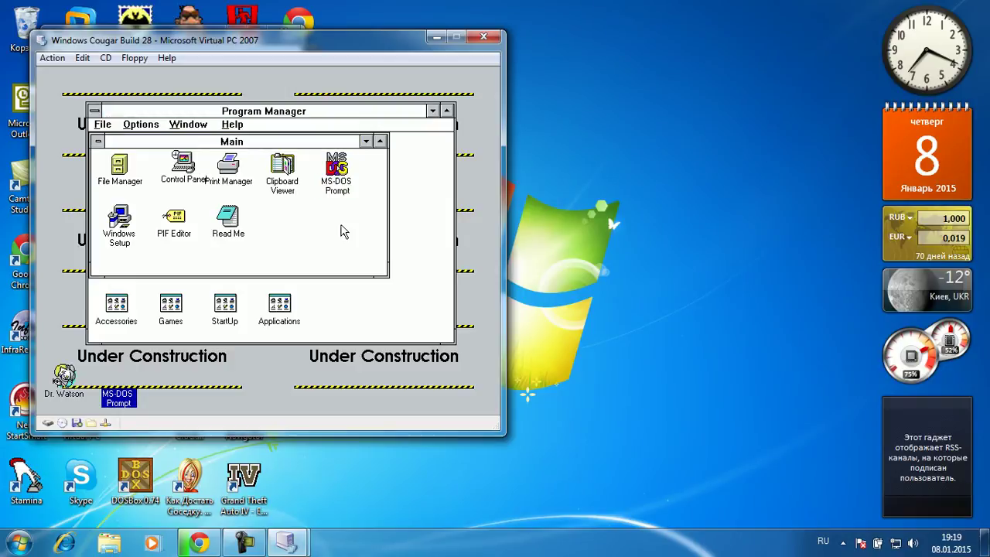
{"action": "type", "text": "vr"}
{"action": "key", "text": "Return"}
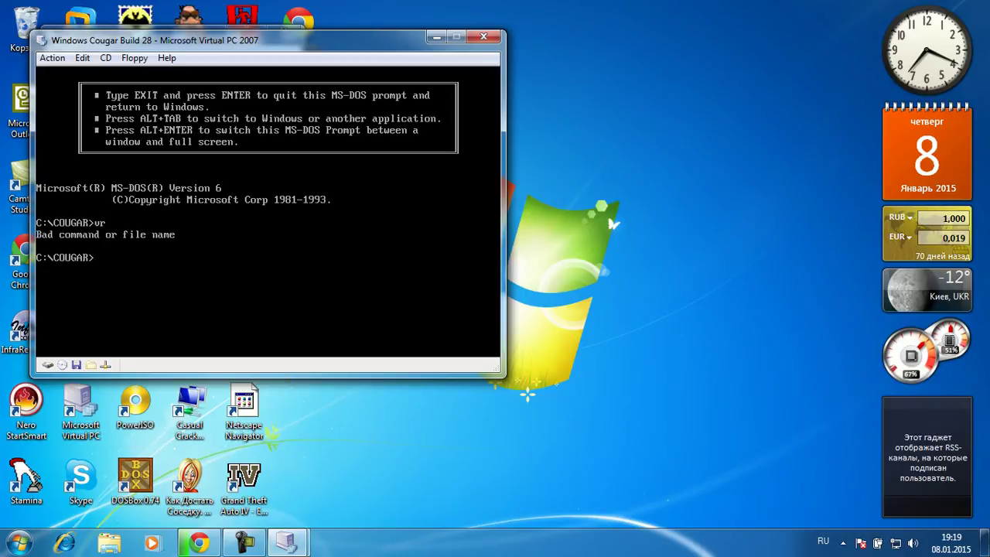
{"action": "type", "text": "winver"}
{"action": "key", "text": "Return"}
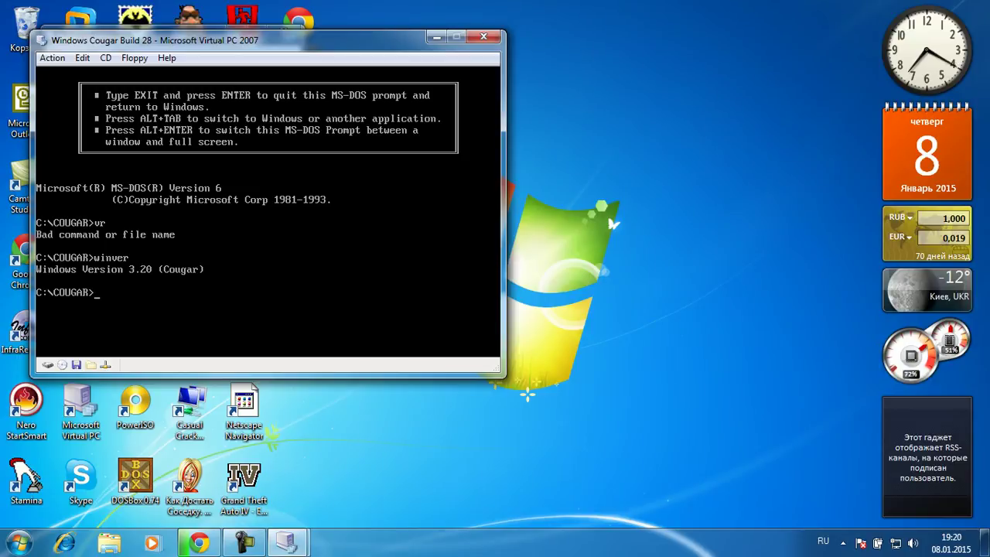
Check the DOS version with the ver command and exit the MS-DOS prompt
{"action": "type", "text": "ver"}
{"action": "key", "text": "Return"}
{"action": "type", "text": "e"}
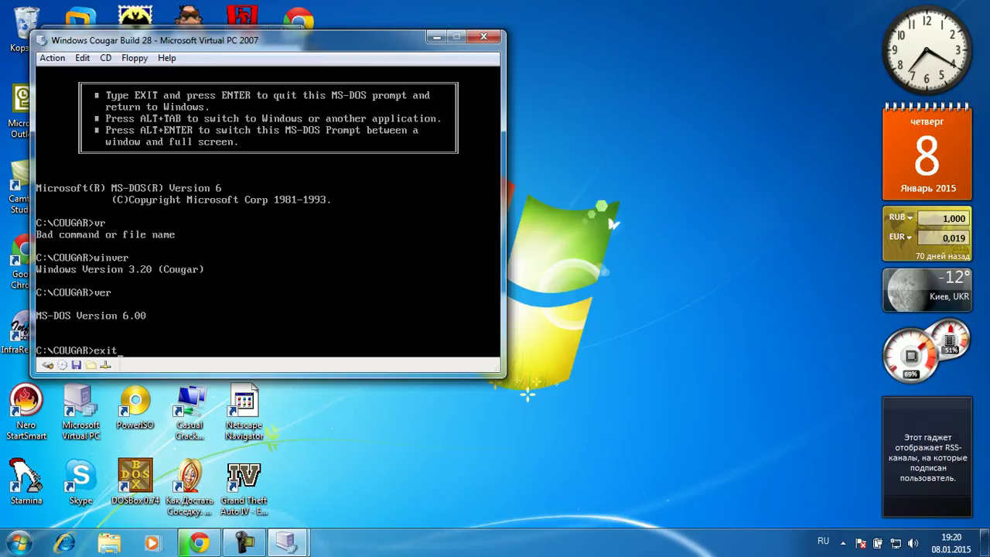
{"action": "type", "text": "xit"}
{"action": "key", "text": "Return"}
Open Windows Setup, view its About information, and close the setup window
{"action": "double_click", "coordinate": [121, 230]}
{"action": "left_click", "coordinate": [191, 178]}
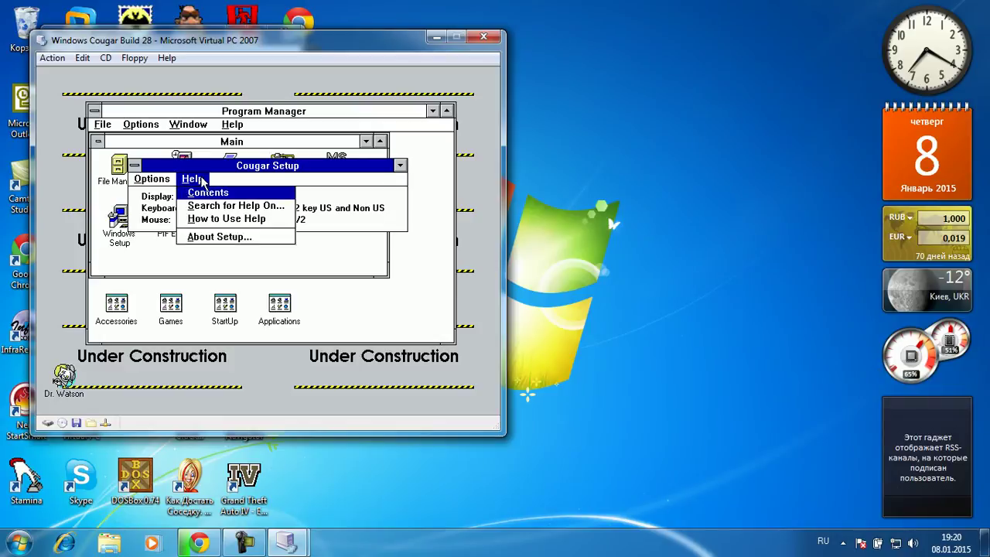
{"action": "left_click", "coordinate": [213, 237]}
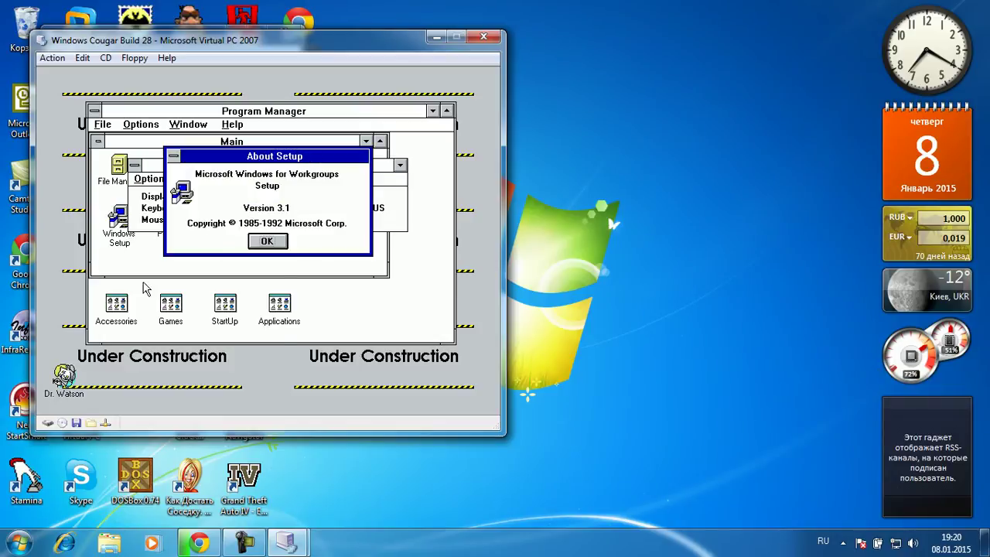
{"action": "left_click", "coordinate": [264, 248]}
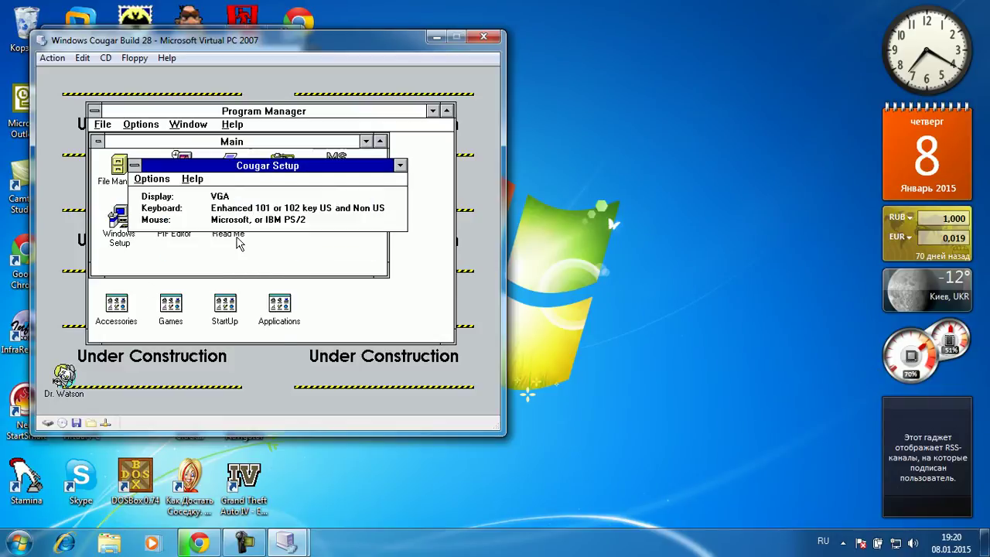
{"action": "double_click", "coordinate": [136, 166]}
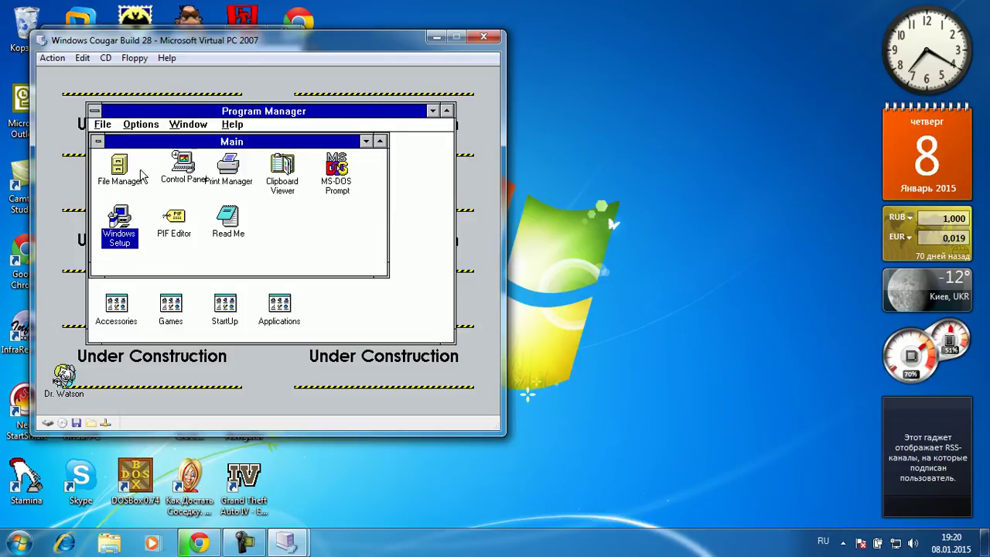
Open PIF Editor, view its About information, and exit the program
{"action": "double_click", "coordinate": [186, 228]}
{"action": "left_click", "coordinate": [138, 126]}
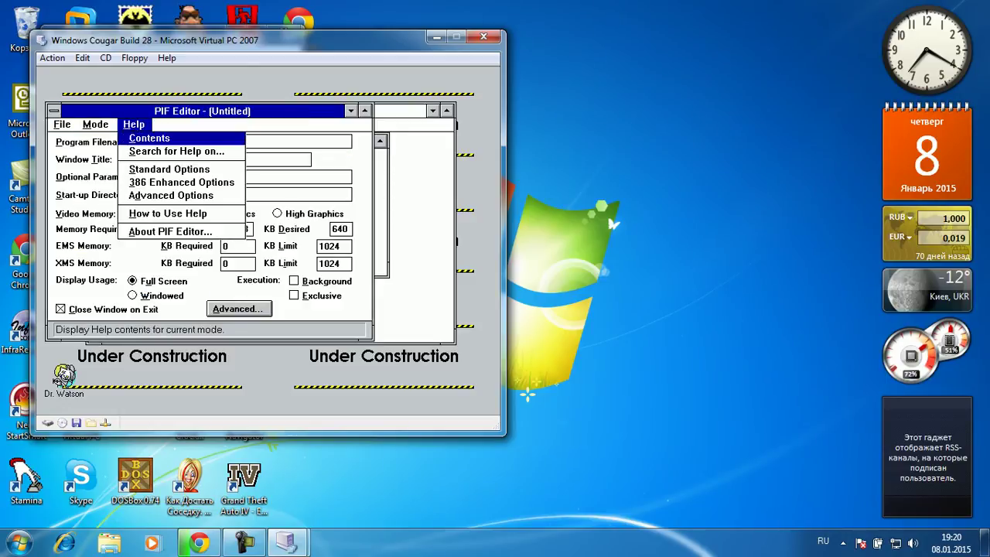
{"action": "left_click", "coordinate": [162, 230]}
{"action": "left_click", "coordinate": [324, 170]}
{"action": "left_click", "coordinate": [61, 123]}
{"action": "key", "text": "x"}
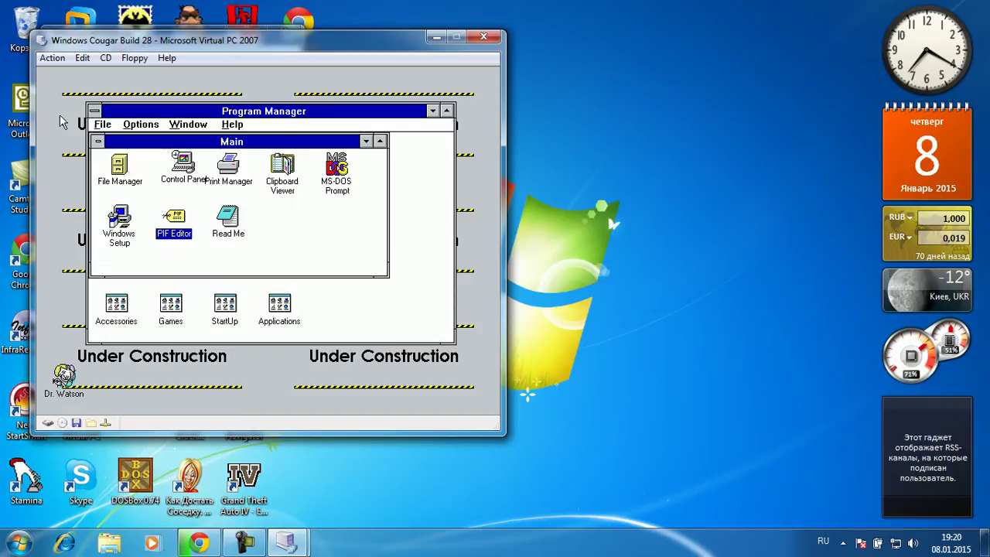
Open the Read Me file, view it maximized, and restore and close its Notepad window
{"action": "double_click", "coordinate": [240, 230]}
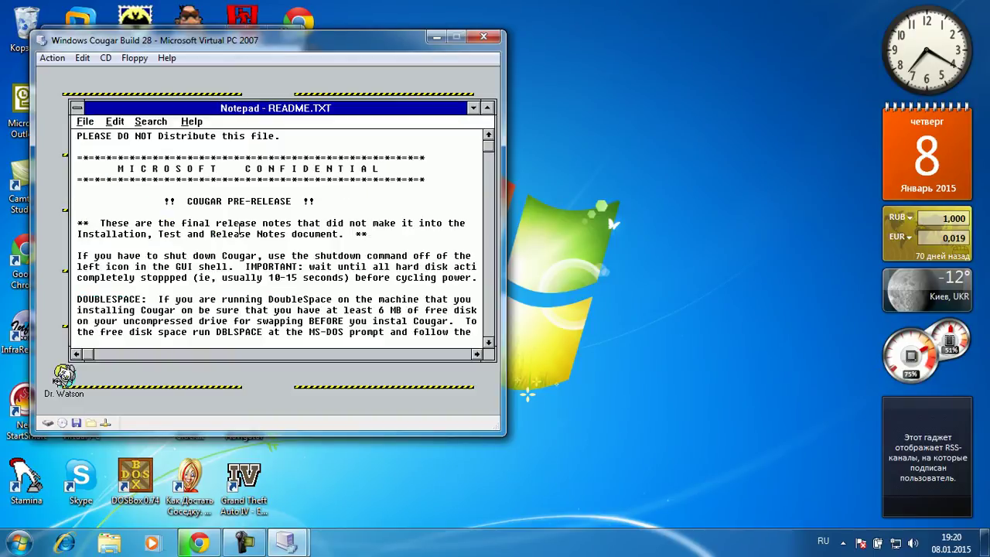
{"action": "left_click", "coordinate": [489, 110]}
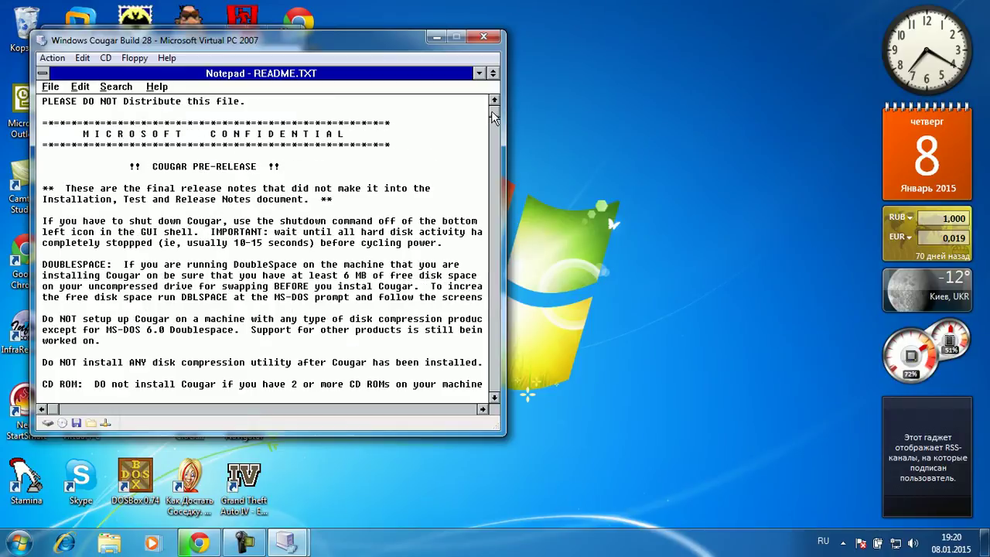
{"action": "double_click", "coordinate": [391, 71]}
{"action": "double_click", "coordinate": [78, 108]}
Open Write from the Accessories group, maximize it, and view its About information
{"action": "left_click", "coordinate": [122, 173]}
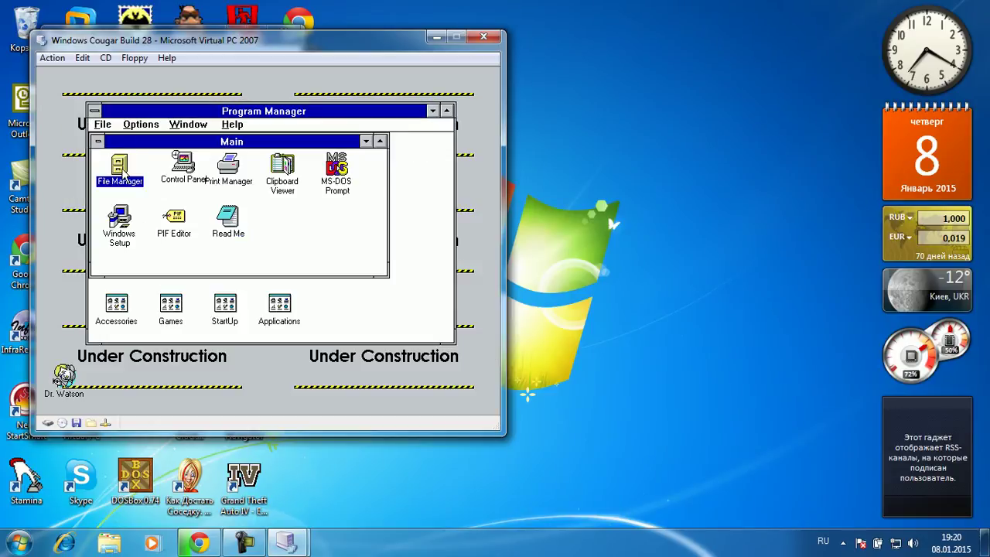
{"action": "double_click", "coordinate": [116, 309]}
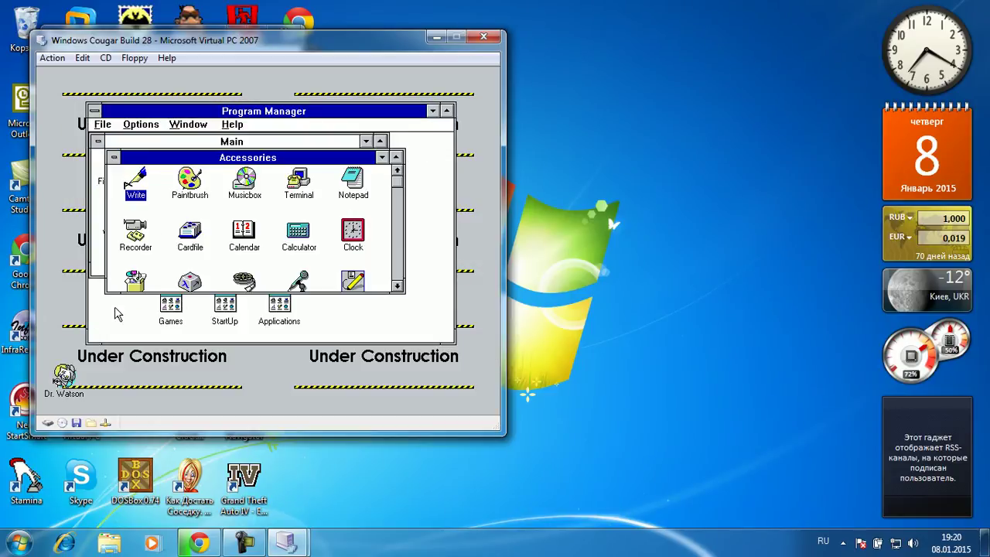
{"action": "double_click", "coordinate": [143, 186]}
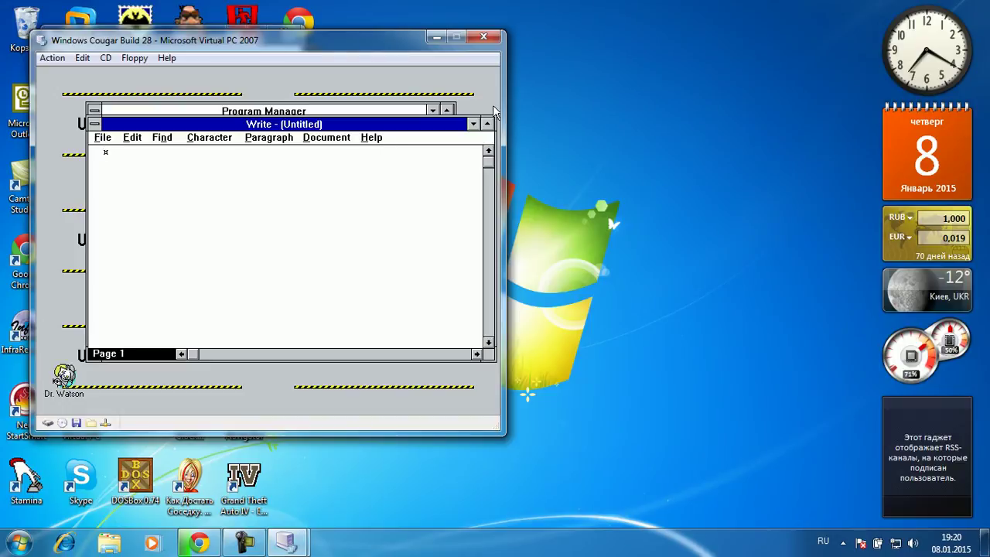
{"action": "left_click", "coordinate": [486, 124]}
{"action": "left_click", "coordinate": [321, 87]}
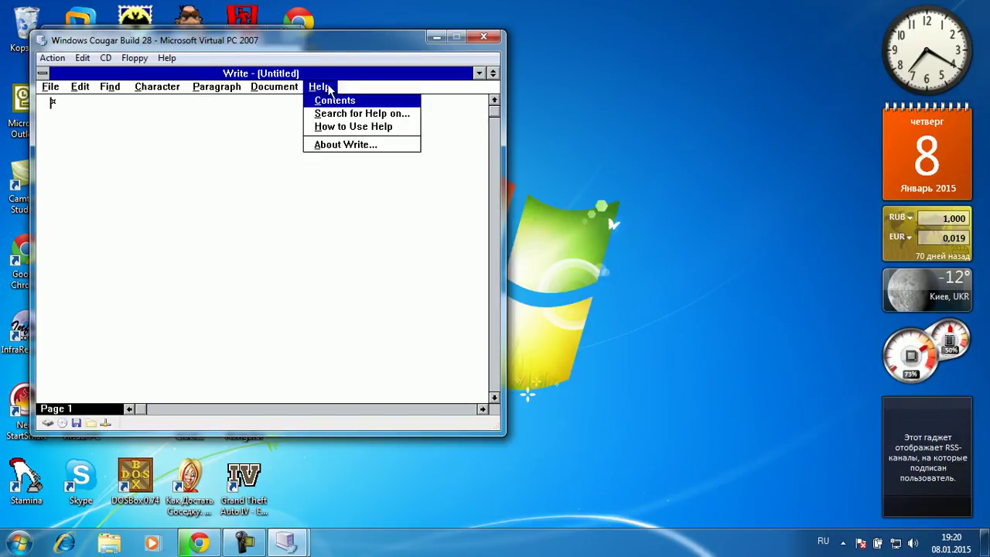
{"action": "left_click", "coordinate": [332, 144]}
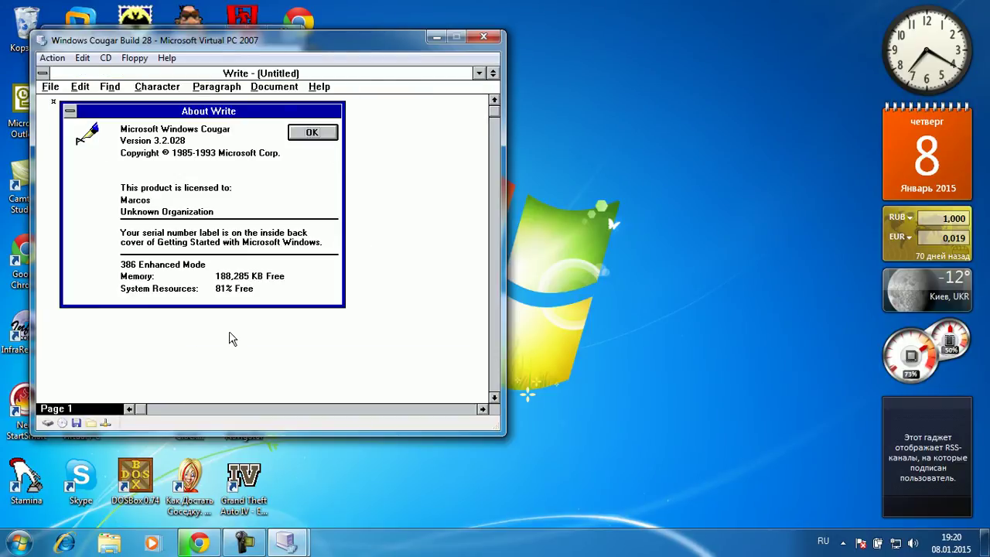
{"action": "left_click", "coordinate": [319, 135]}
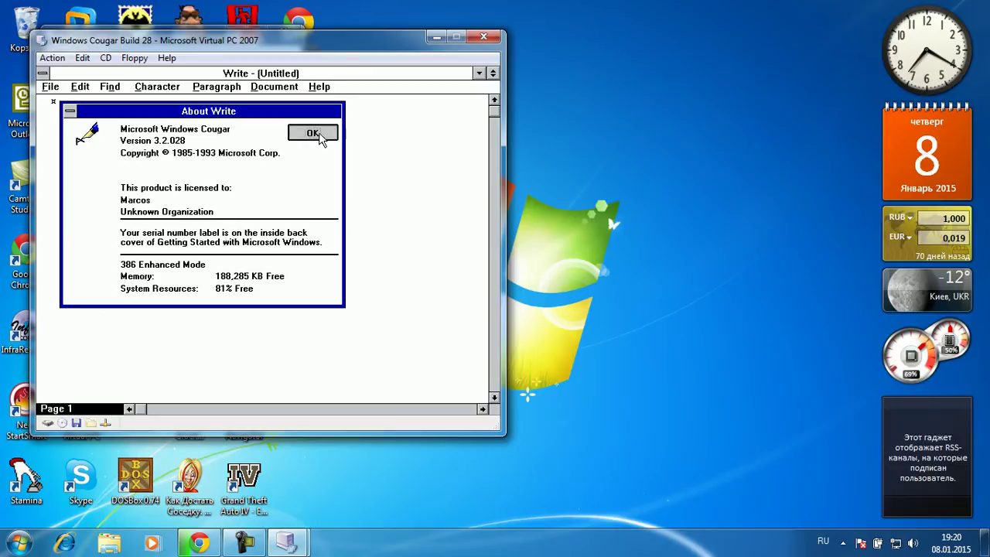
Enter 2323 in the Write document, restore the window, and exit without saving
{"action": "type", "text": "2323"}
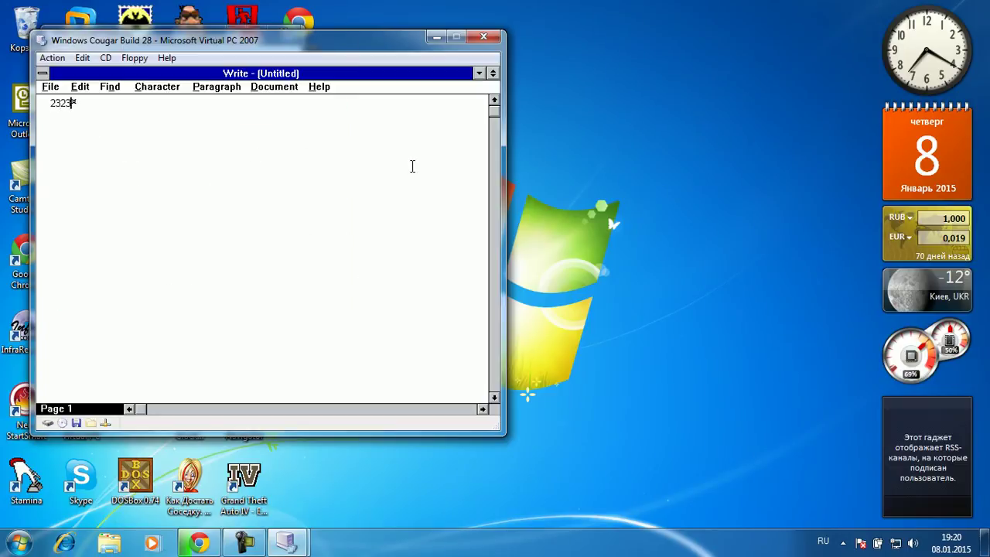
{"action": "left_click", "coordinate": [493, 73]}
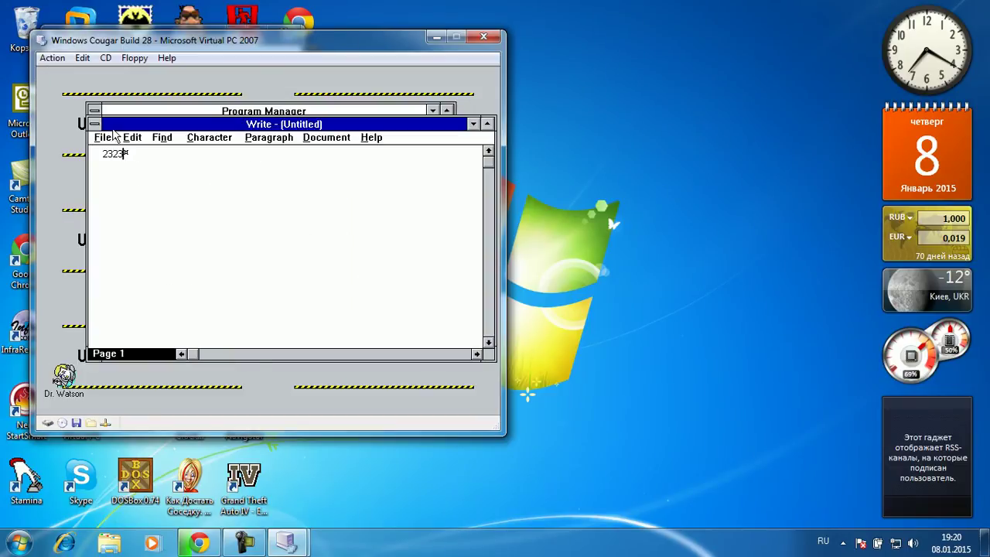
{"action": "left_click", "coordinate": [100, 136]}
{"action": "key", "text": "x"}
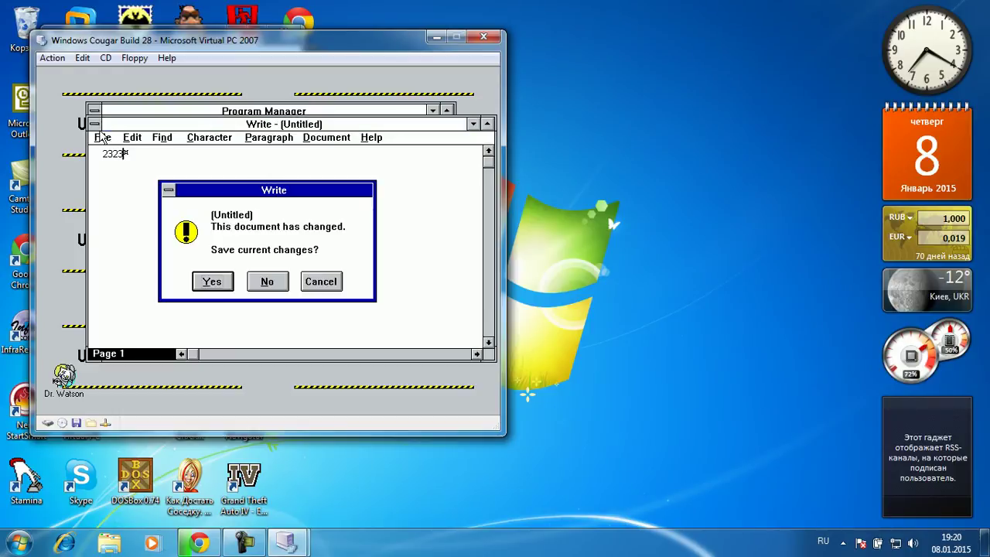
{"action": "left_click", "coordinate": [277, 285]}
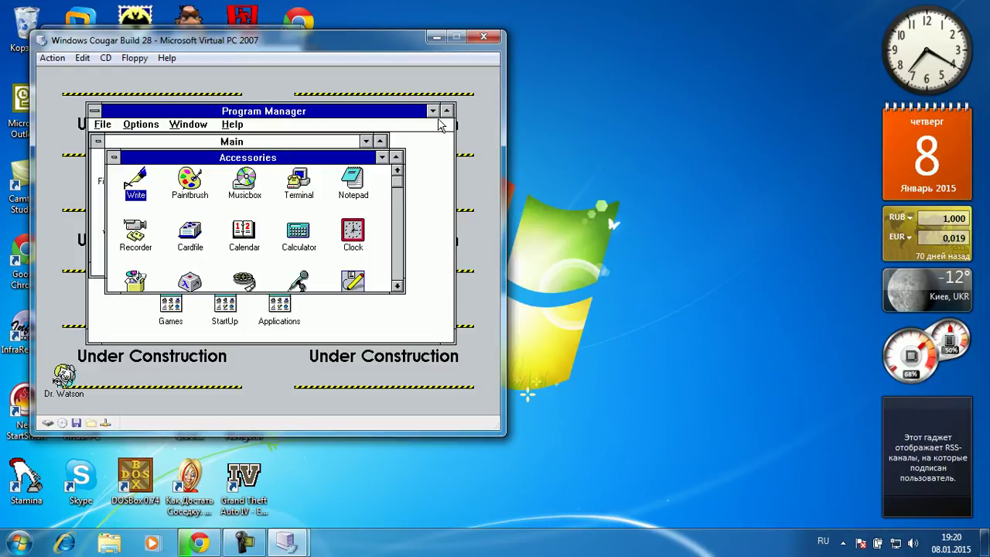
Minimize Program Manager, check the Dr. Watson fault status, and restore Program Manager
{"action": "left_click", "coordinate": [432, 112]}
{"action": "double_click", "coordinate": [67, 386]}
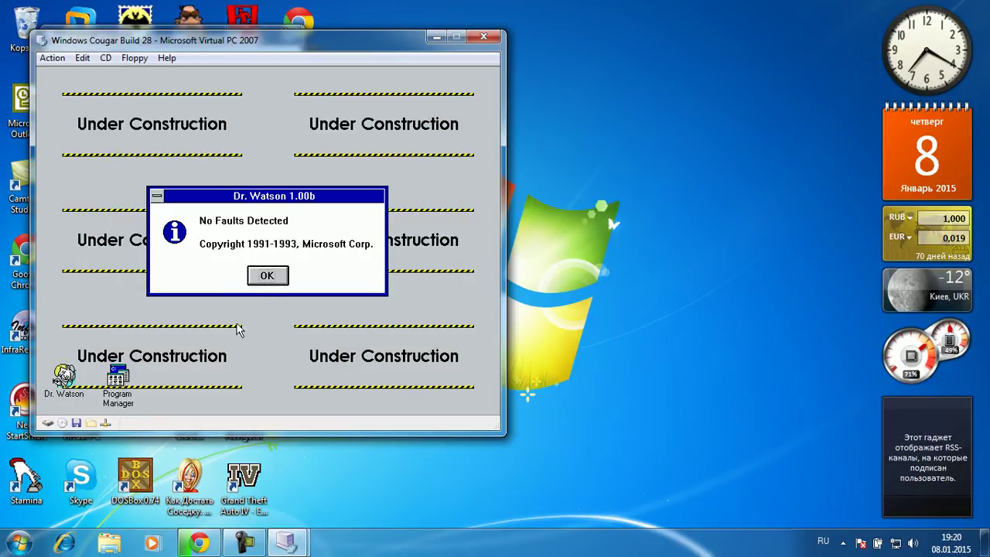
{"action": "left_click", "coordinate": [269, 280]}
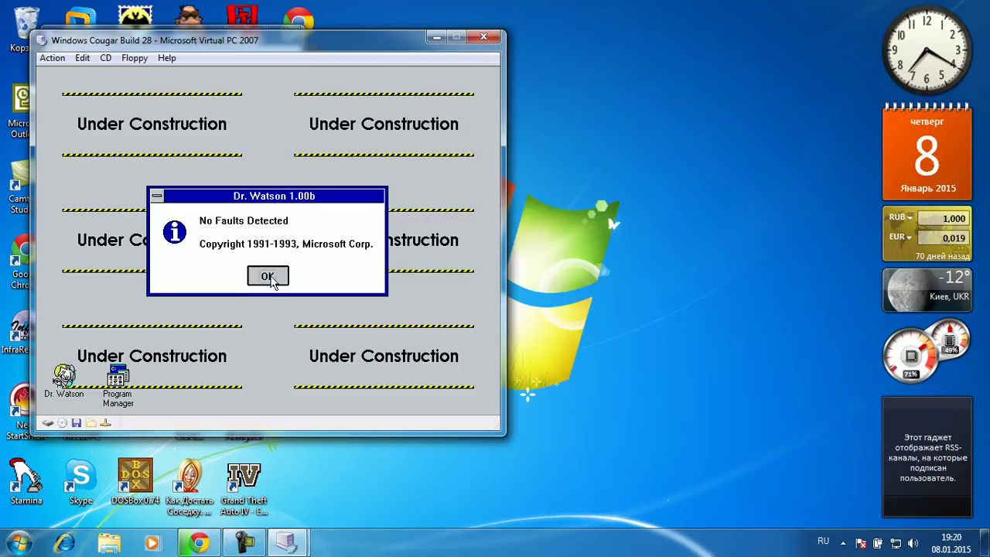
{"action": "double_click", "coordinate": [115, 385]}
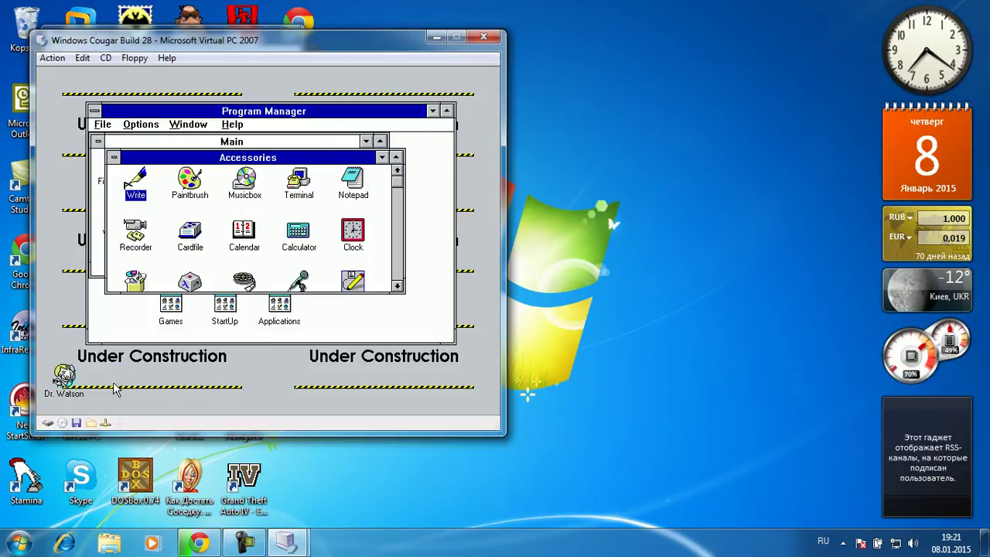
Open Paintbrush from Accessories, maximize it, and view its About information
{"action": "double_click", "coordinate": [199, 194]}
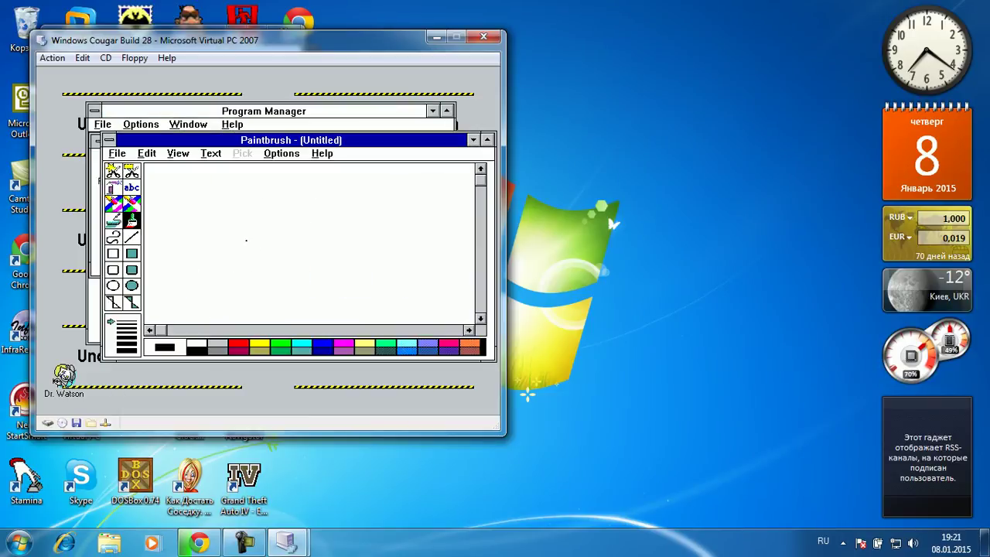
{"action": "left_click", "coordinate": [487, 141]}
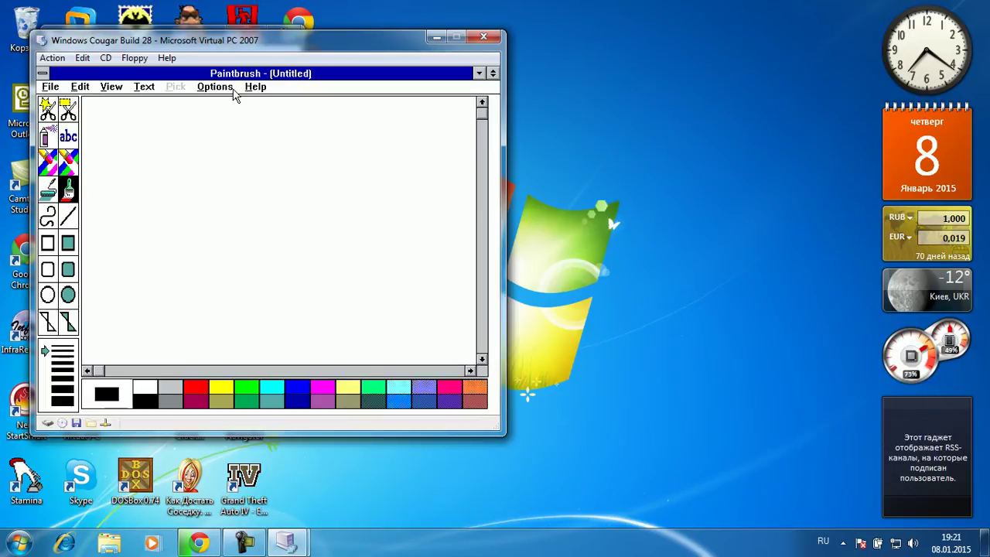
{"action": "left_click", "coordinate": [255, 87]}
{"action": "left_click", "coordinate": [268, 144]}
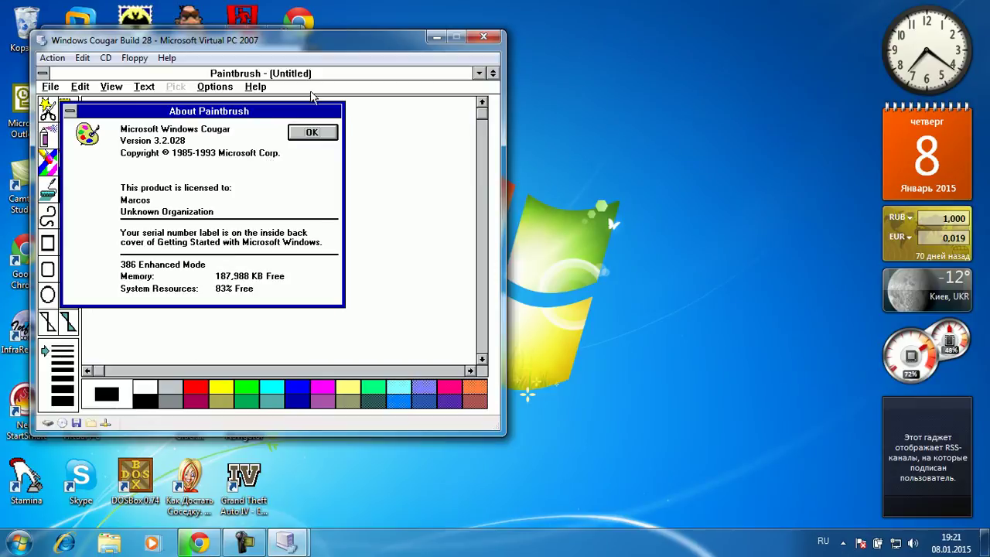
{"action": "left_click", "coordinate": [312, 133]}
Draw a freehand black scribble on the Paintbrush canvas and close the program without saving
{"action": "mouse_move", "coordinate": [277, 166]}
{"action": "left_mouse_down"}
{"action": "mouse_move", "coordinate": [404, 242]}
{"action": "mouse_move", "coordinate": [224, 143]}
{"action": "mouse_move", "coordinate": [232, 263]}
{"action": "left_mouse_up"}
{"action": "double_click", "coordinate": [43, 72]}
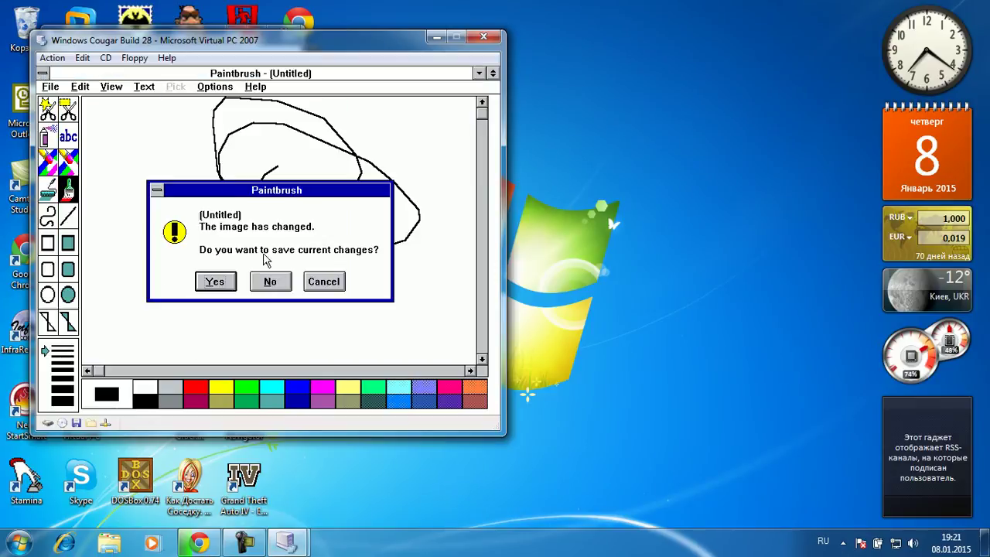
{"action": "left_click", "coordinate": [270, 281]}
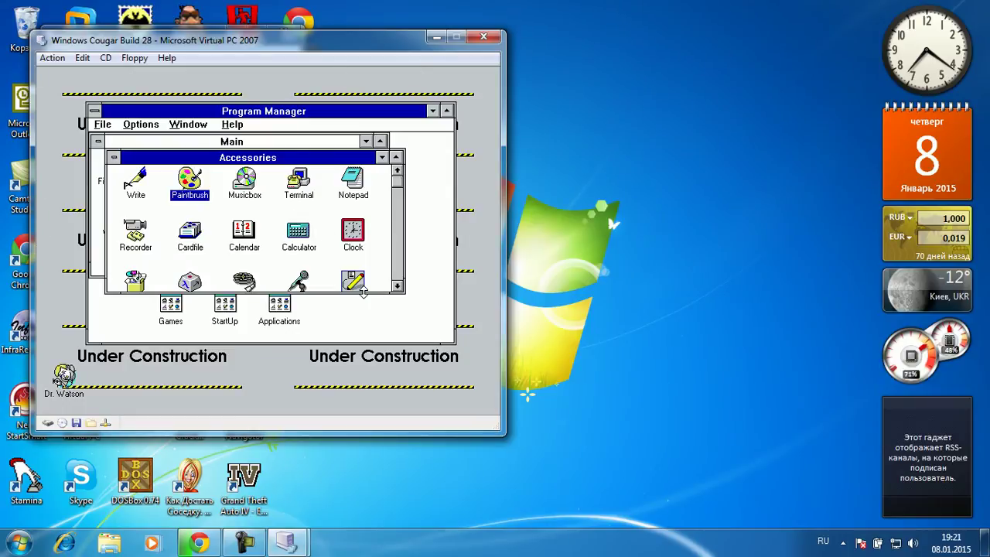
Open the WinBug problem reporting tool from Accessories, view its About information, and close it
{"action": "left_click", "coordinate": [397, 285]}
{"action": "double_click", "coordinate": [353, 267]}
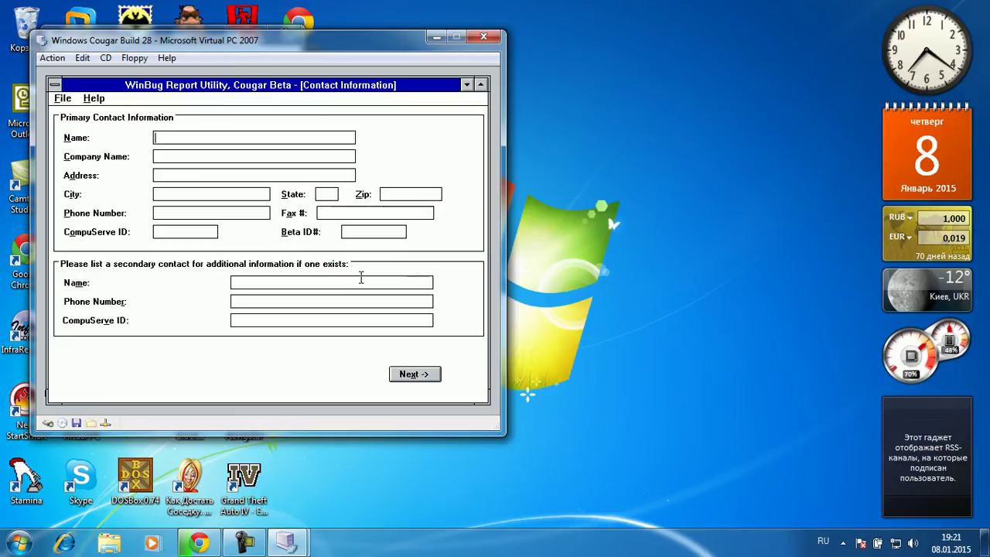
{"action": "left_click", "coordinate": [96, 99]}
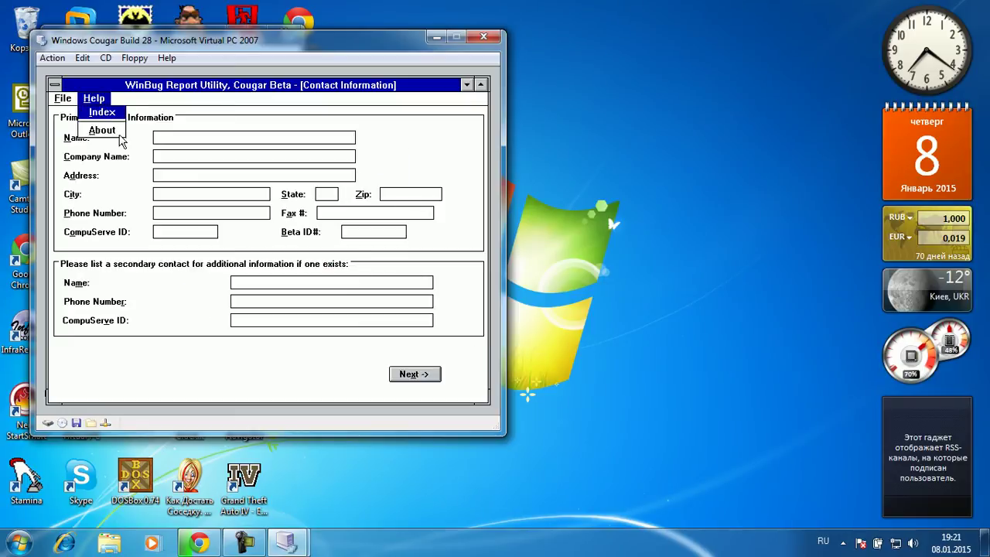
{"action": "left_click", "coordinate": [103, 131]}
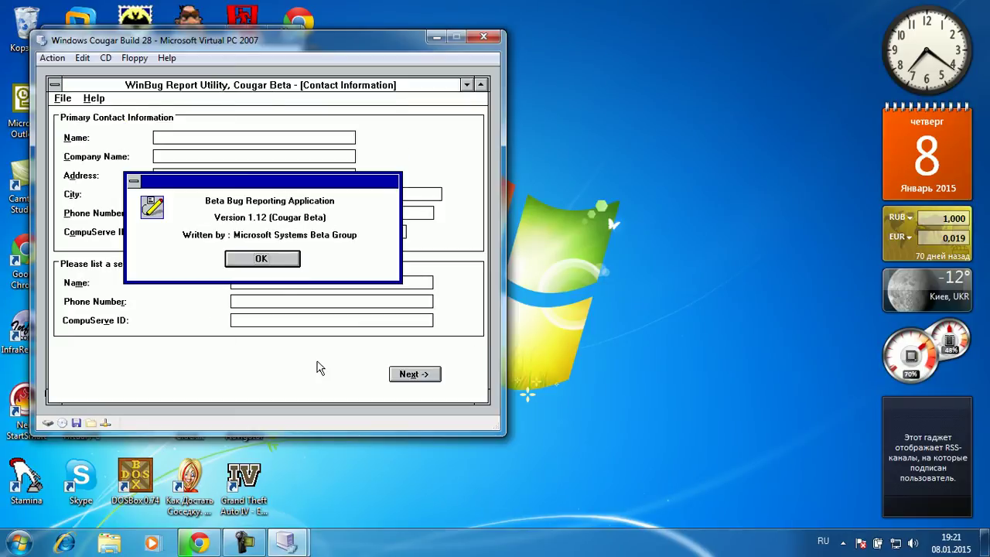
{"action": "left_click", "coordinate": [262, 258]}
{"action": "double_click", "coordinate": [54, 85]}
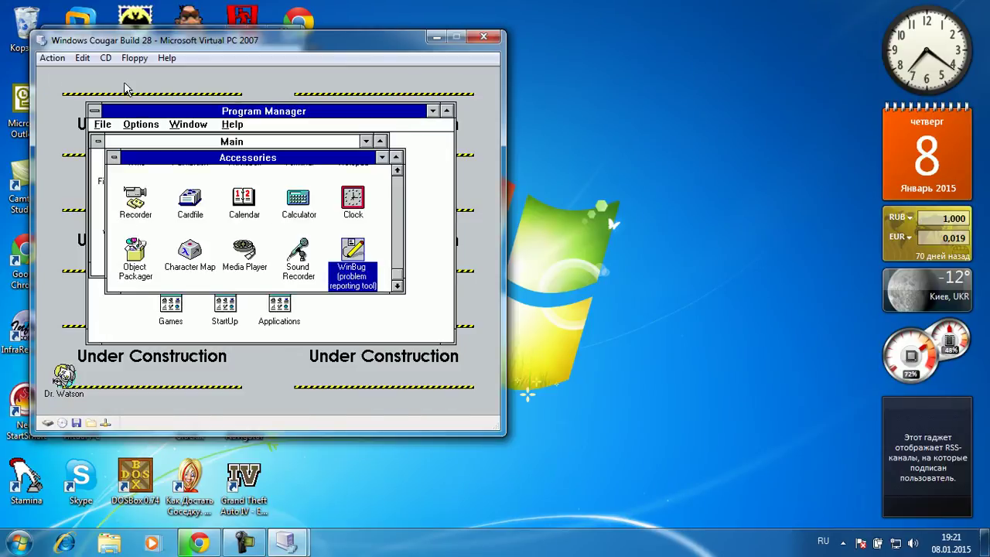
Open Sound Recorder, dismiss the sound driver message, view its About information, and close it
{"action": "double_click", "coordinate": [308, 277]}
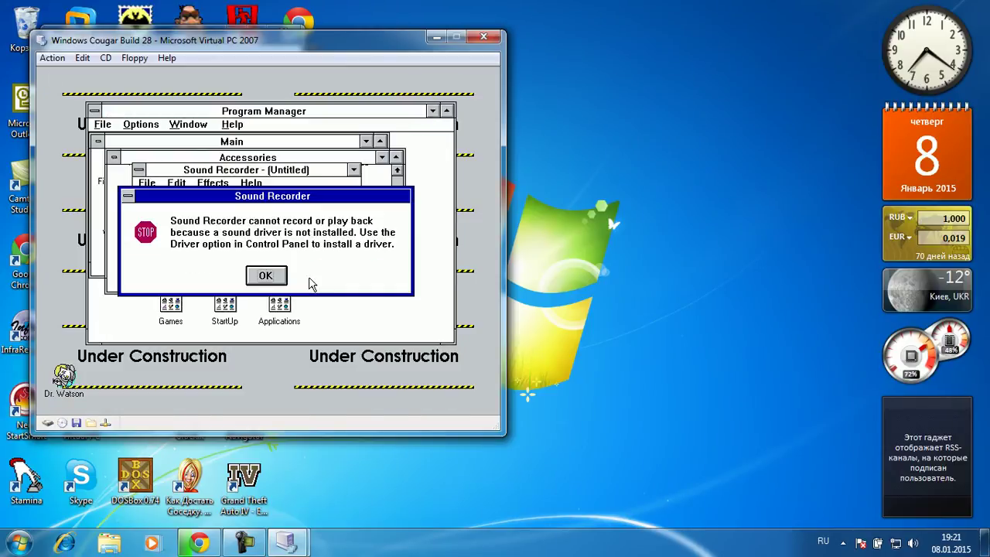
{"action": "left_click", "coordinate": [271, 276]}
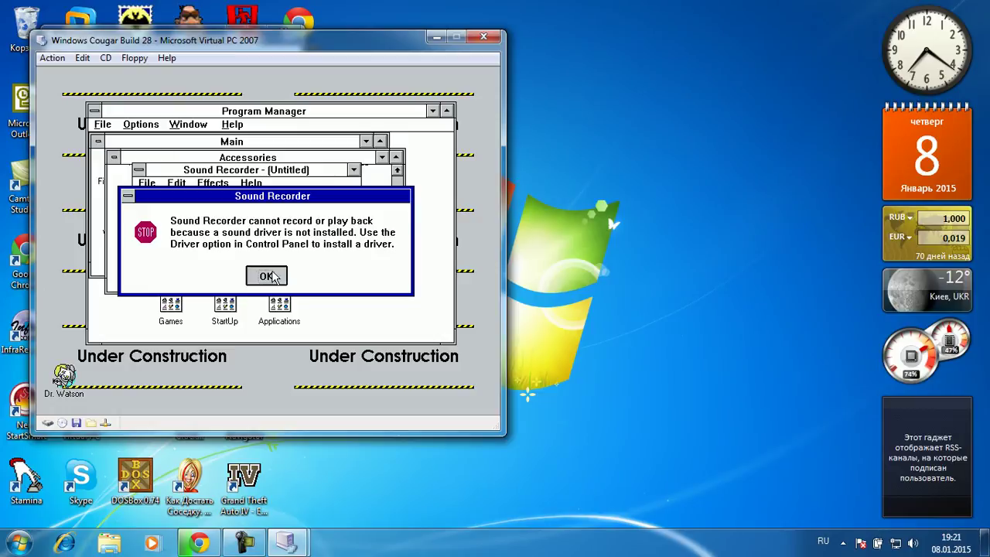
{"action": "left_click", "coordinate": [252, 184]}
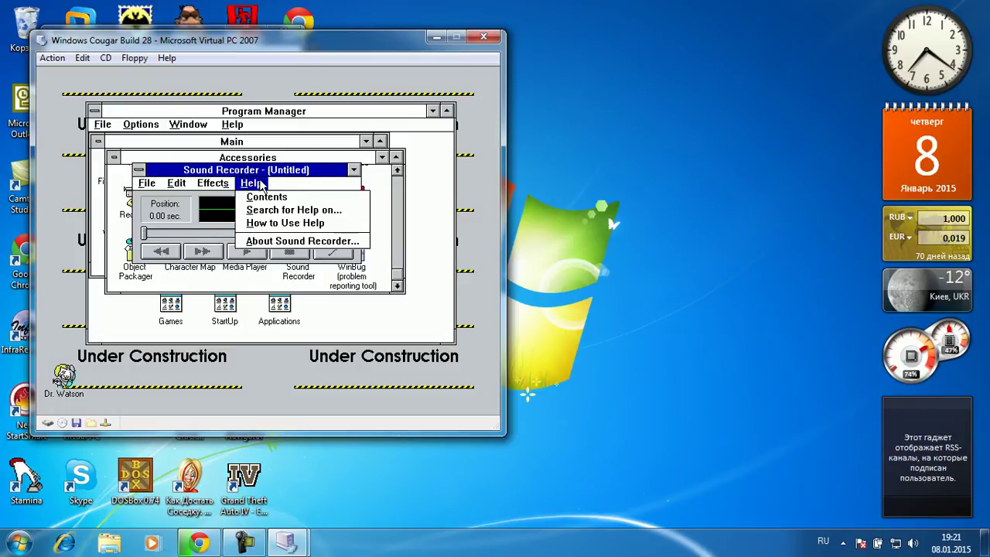
{"action": "left_click", "coordinate": [271, 240]}
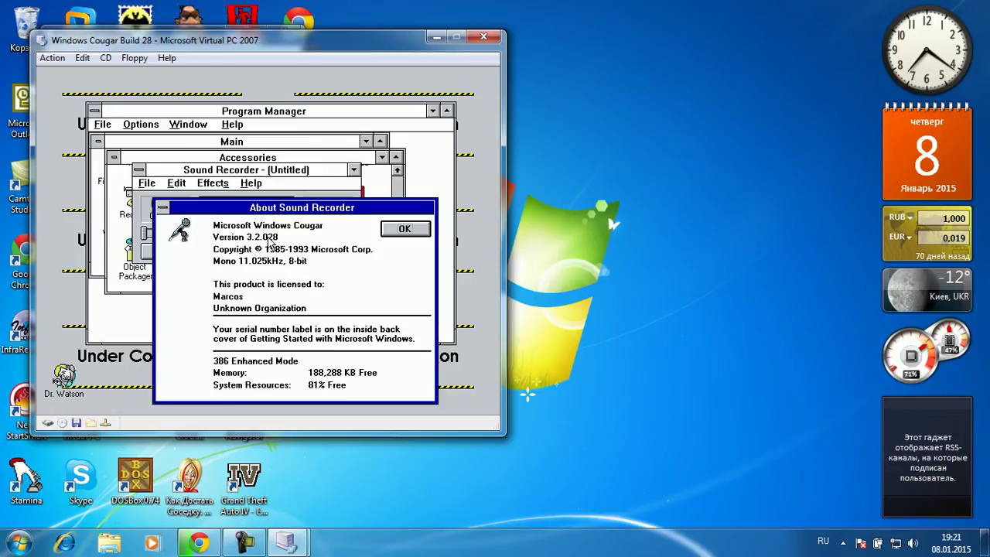
{"action": "left_click", "coordinate": [405, 229]}
{"action": "double_click", "coordinate": [140, 170]}
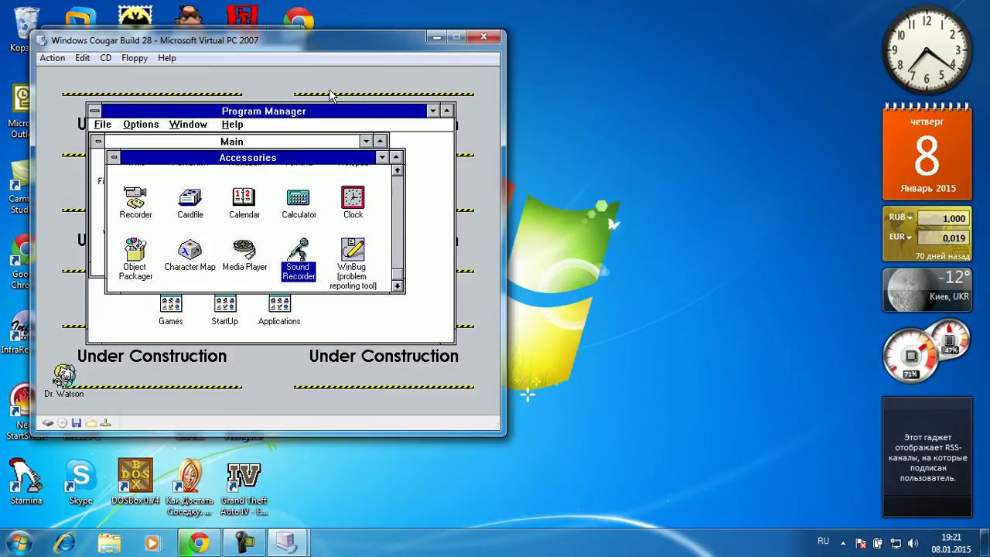
Open Media Player, view its About information, and close it
{"action": "double_click", "coordinate": [254, 258]}
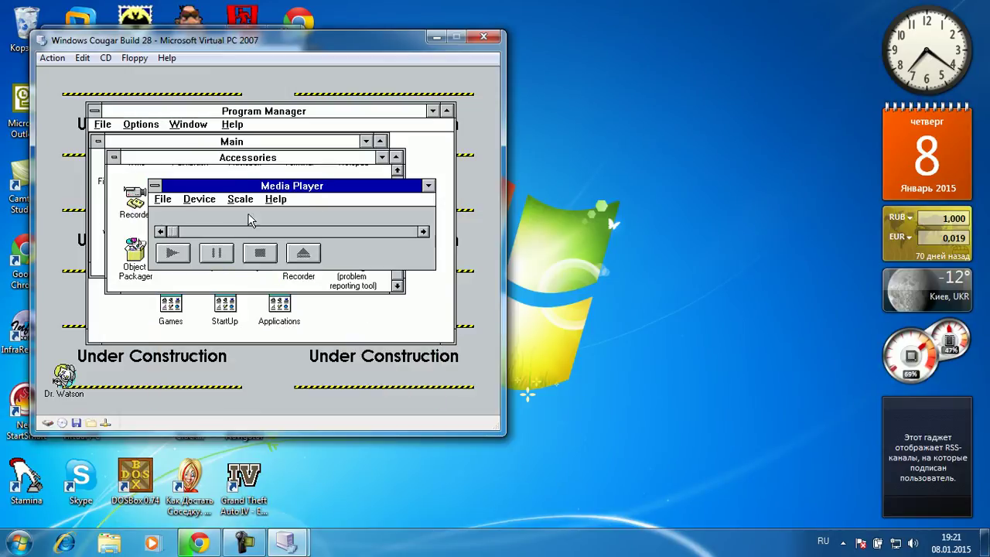
{"action": "left_click", "coordinate": [284, 199]}
{"action": "left_click", "coordinate": [293, 257]}
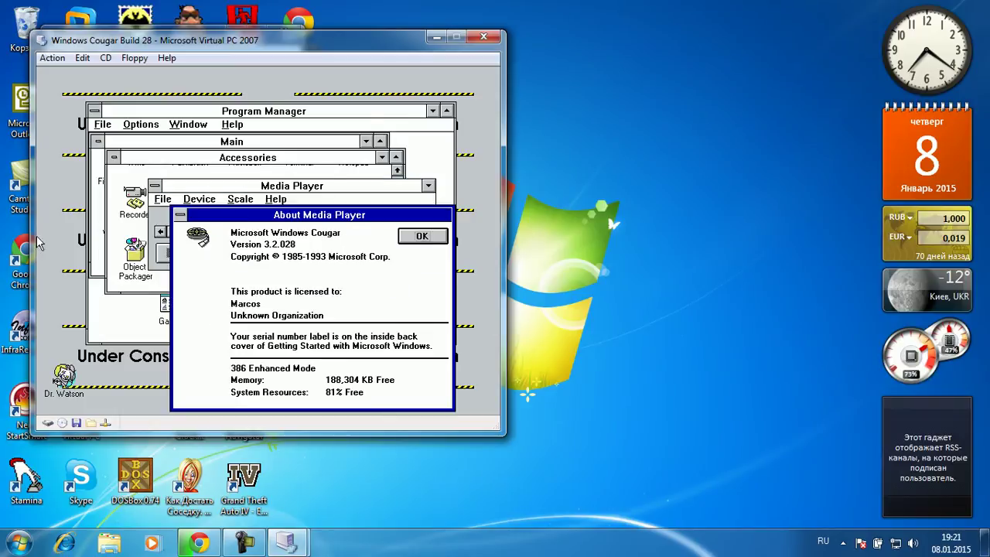
{"action": "left_click", "coordinate": [417, 236]}
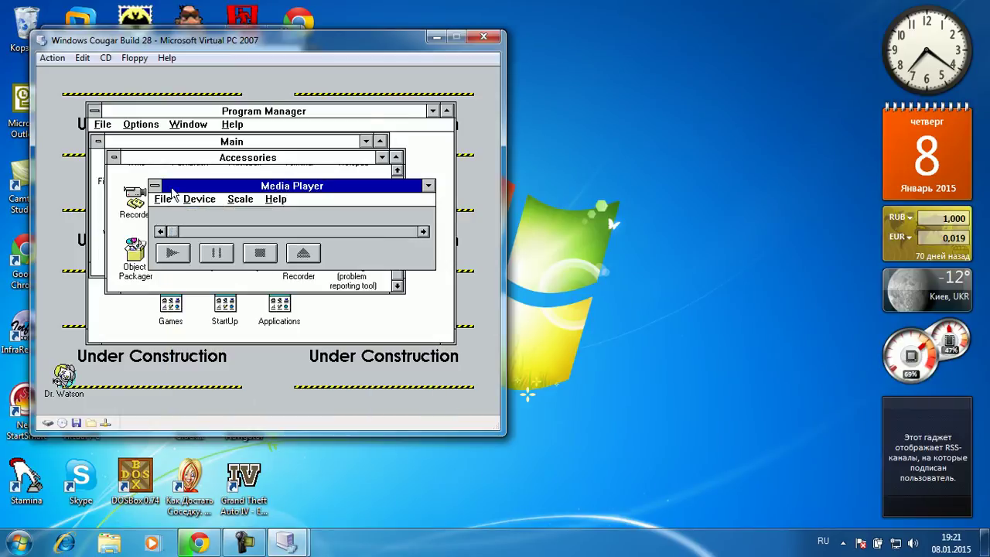
{"action": "double_click", "coordinate": [154, 185]}
Open Recorder from Accessories, view its About information, and close it
{"action": "double_click", "coordinate": [135, 210]}
{"action": "left_click", "coordinate": [175, 90]}
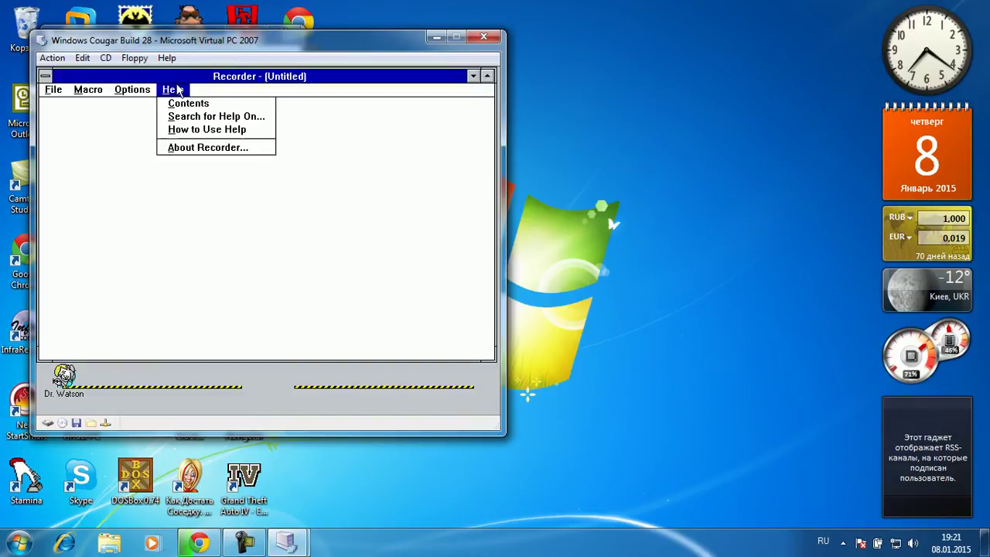
{"action": "left_click", "coordinate": [186, 149]}
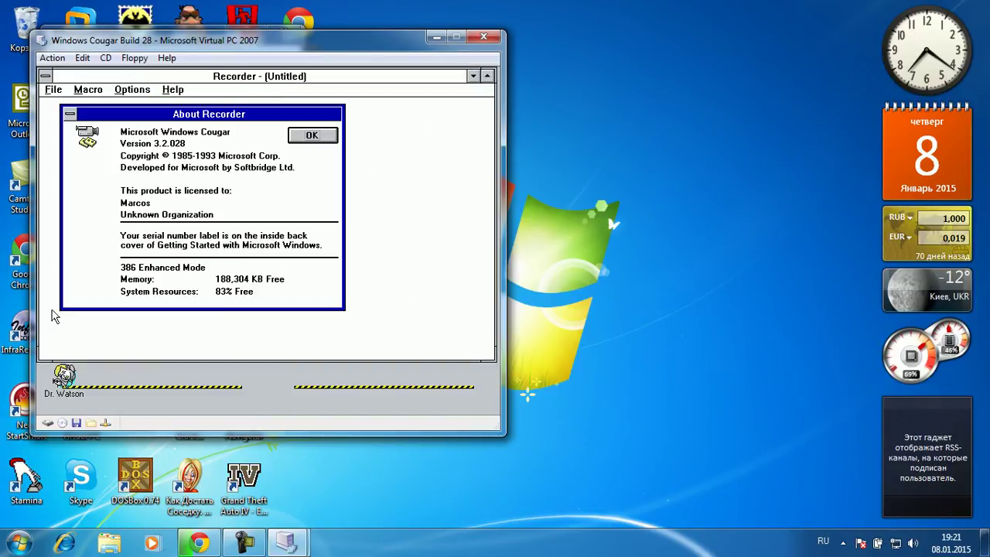
{"action": "left_click", "coordinate": [311, 135]}
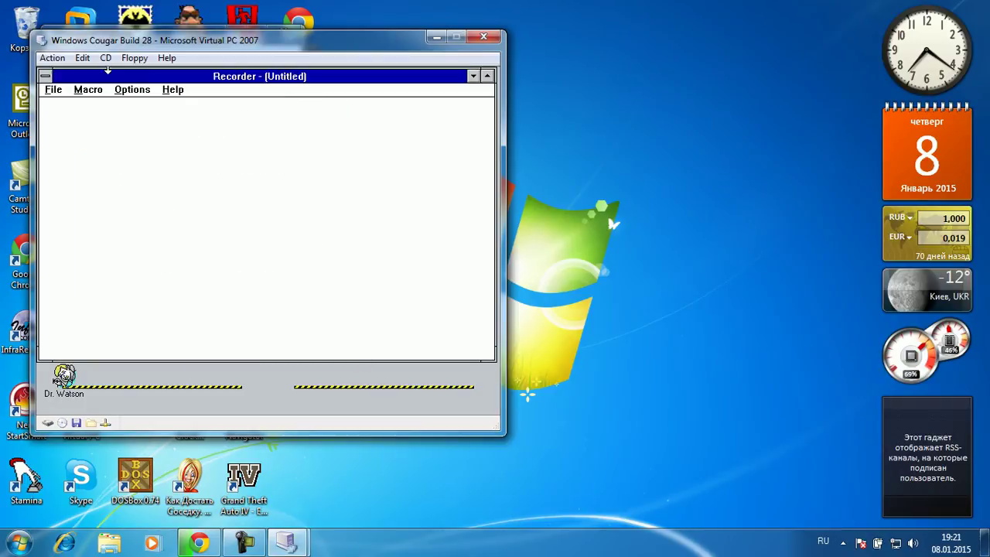
{"action": "left_click", "coordinate": [45, 76]}
{"action": "left_click", "coordinate": [64, 159]}
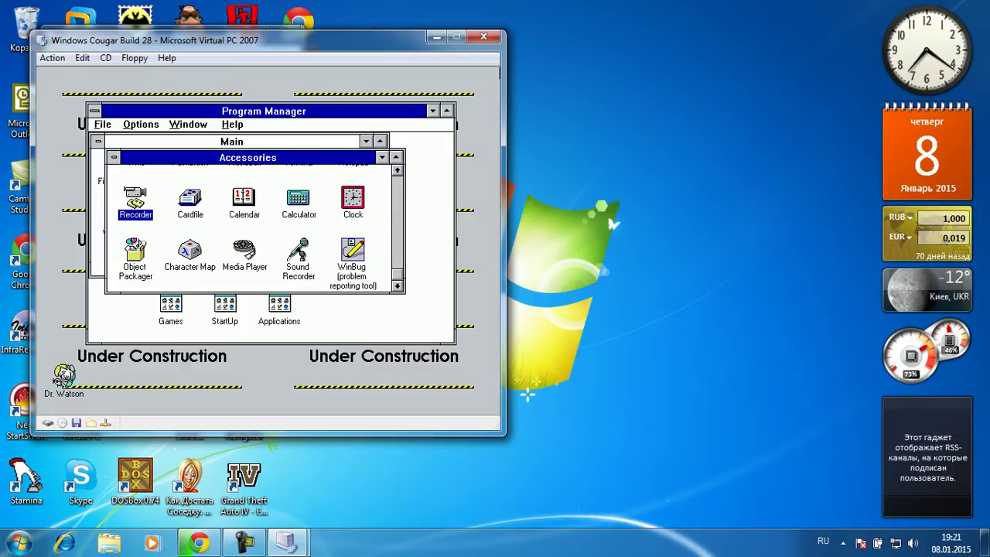
Open Clock from Accessories, view its About information, and dismiss the dialog
{"action": "double_click", "coordinate": [358, 217]}
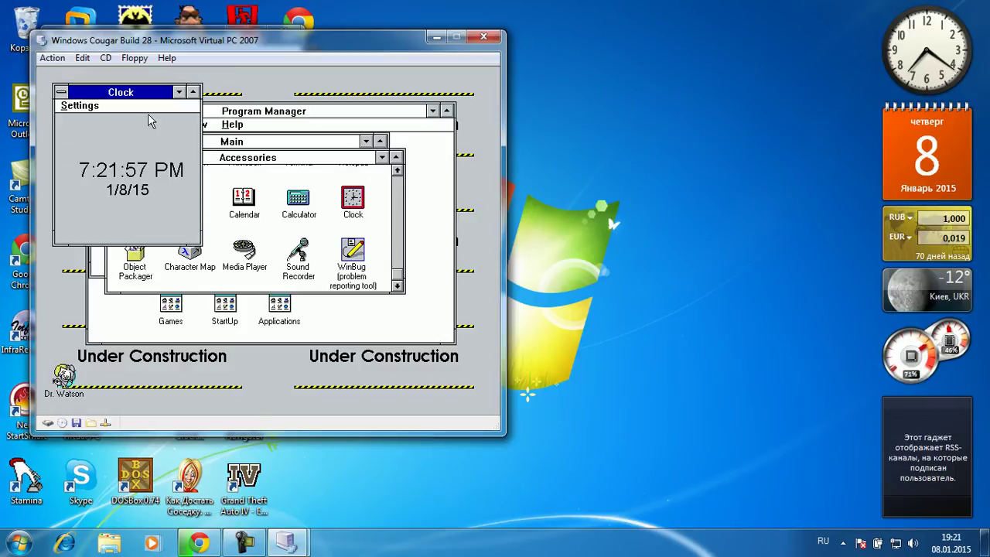
{"action": "left_click", "coordinate": [90, 109]}
{"action": "left_click", "coordinate": [118, 218]}
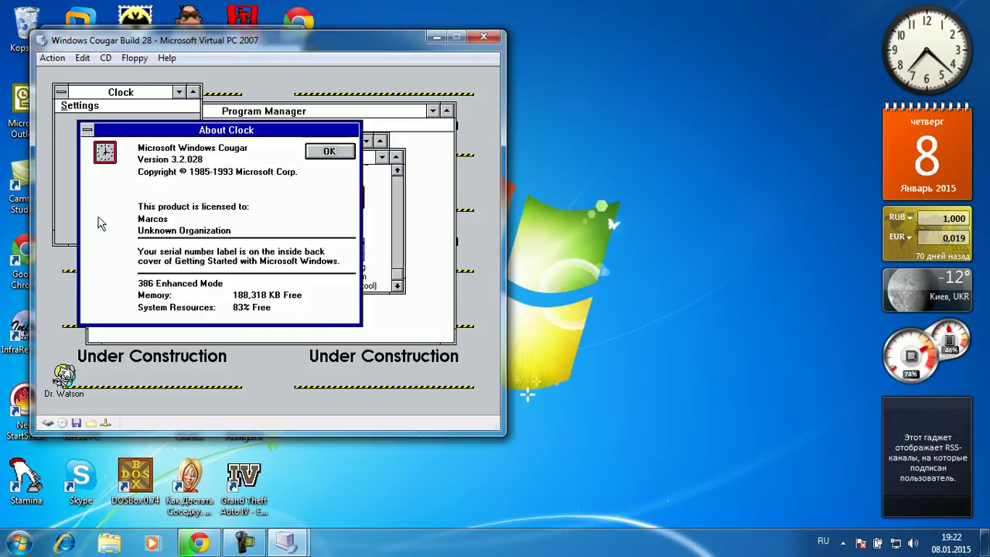
{"action": "left_click", "coordinate": [330, 151]}
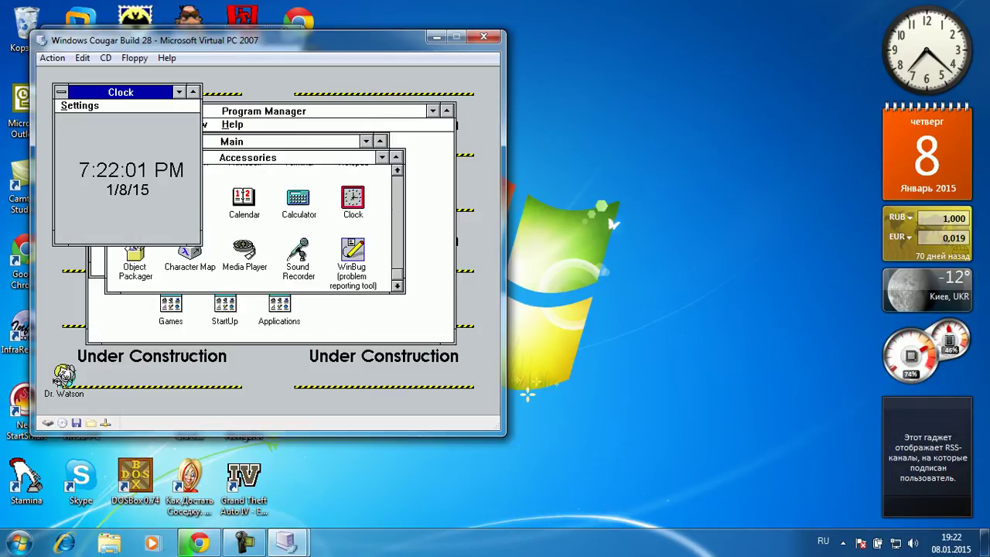
Preview the maximized Clock in analog mode, return to the digital display at normal window size, and close the program
{"action": "left_click", "coordinate": [197, 94]}
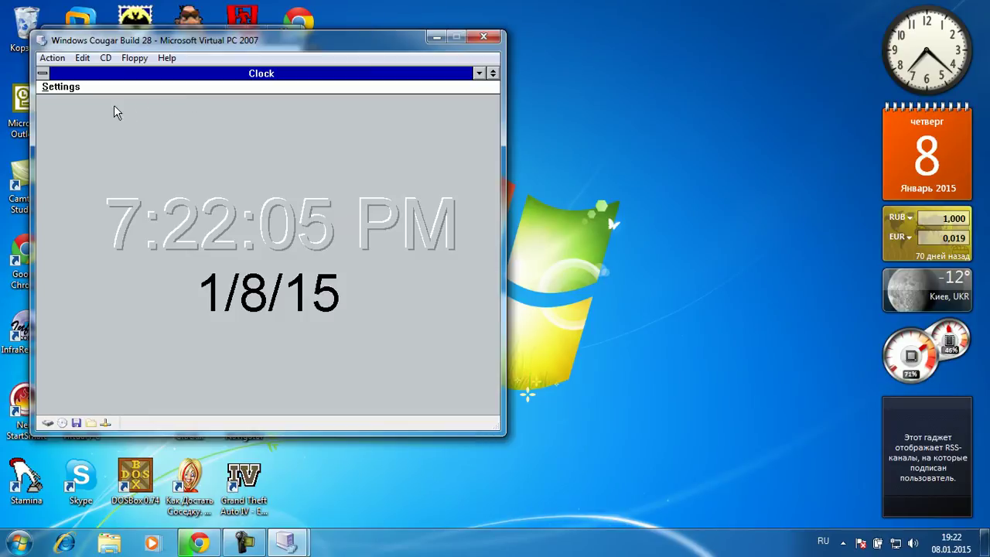
{"action": "left_click", "coordinate": [48, 91]}
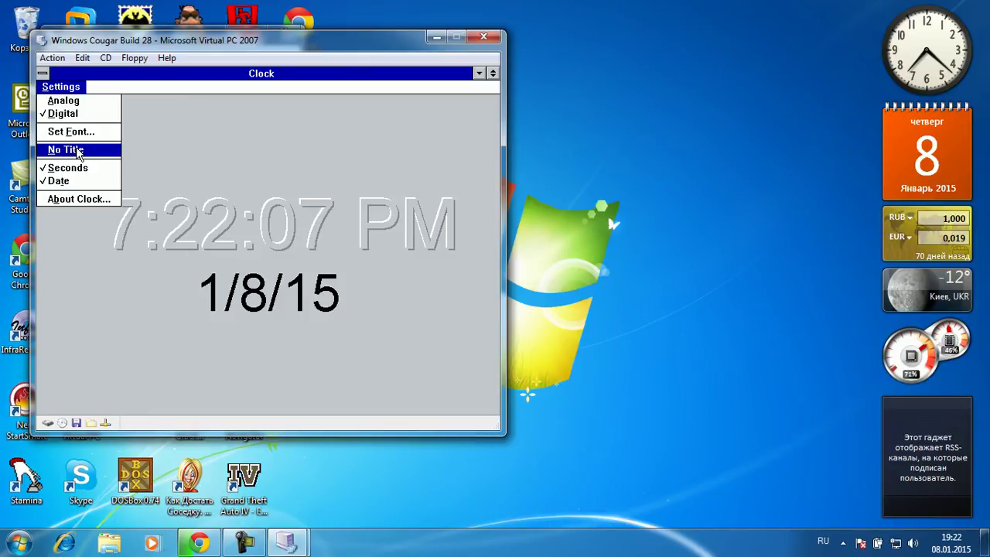
{"action": "left_click", "coordinate": [94, 103]}
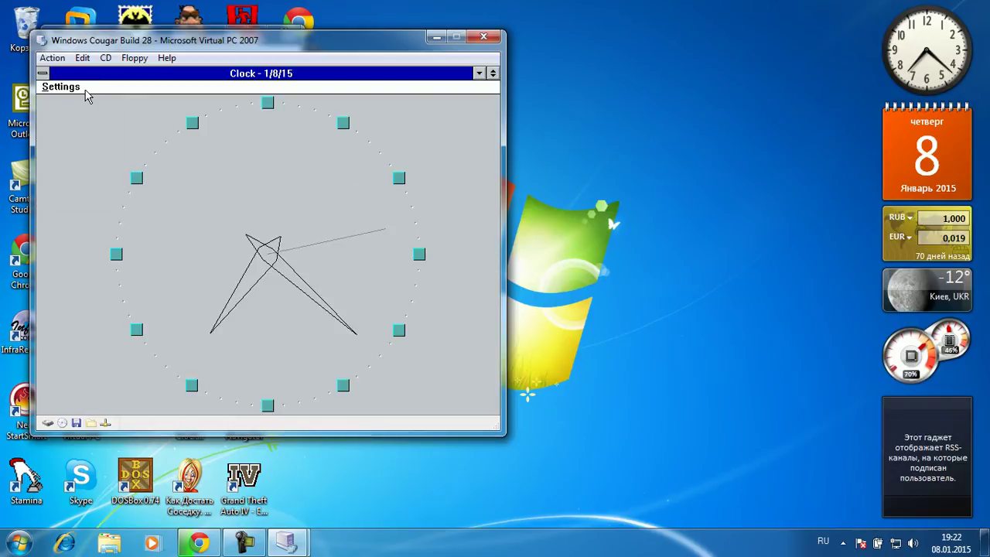
{"action": "left_click", "coordinate": [84, 93]}
{"action": "left_click", "coordinate": [79, 113]}
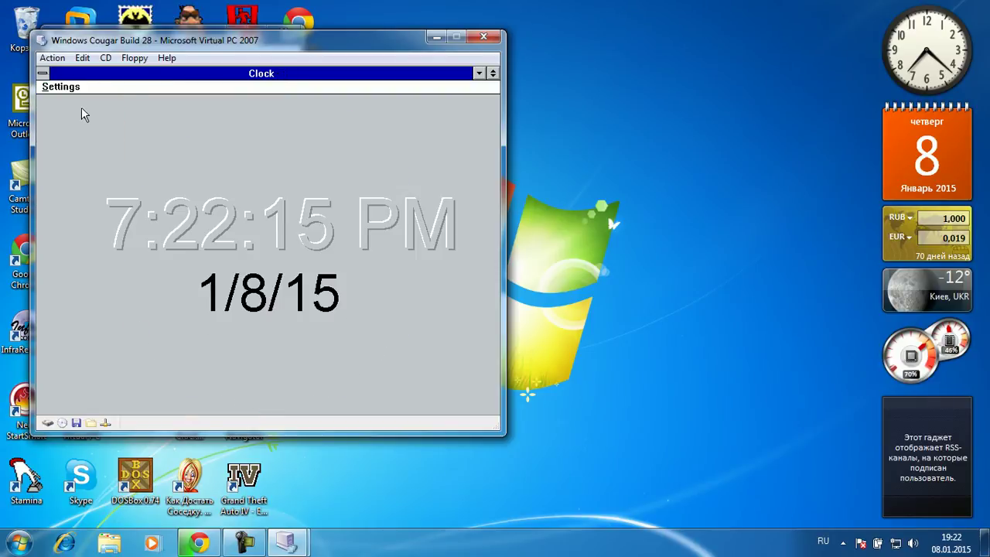
{"action": "double_click", "coordinate": [173, 72]}
{"action": "double_click", "coordinate": [61, 93]}
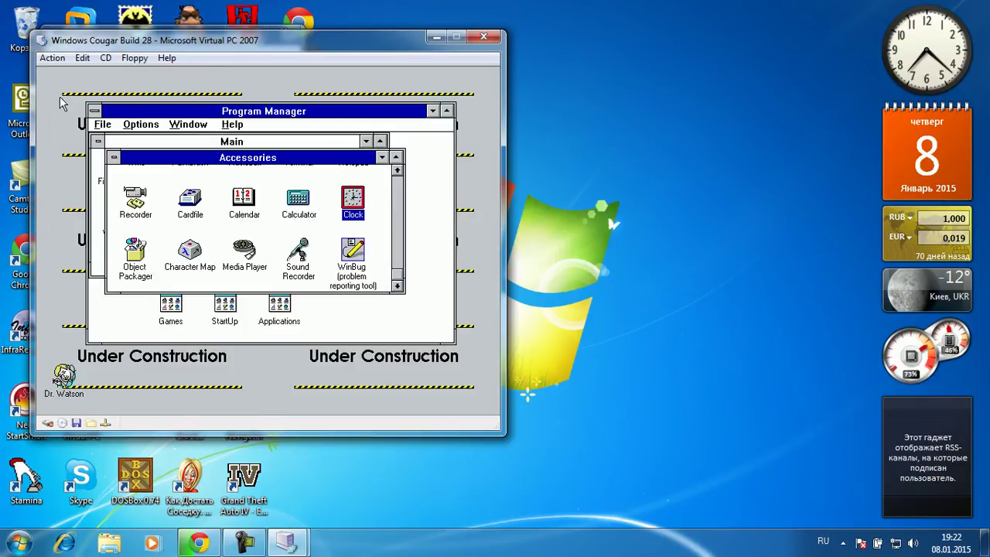
Open Notepad and enter "This to Windows Cougar IN Microsoft Virtual PC 2007" and, several lines below, "Comming Soon...Windows 100 Final Beta Release"
{"action": "left_click", "coordinate": [399, 234]}
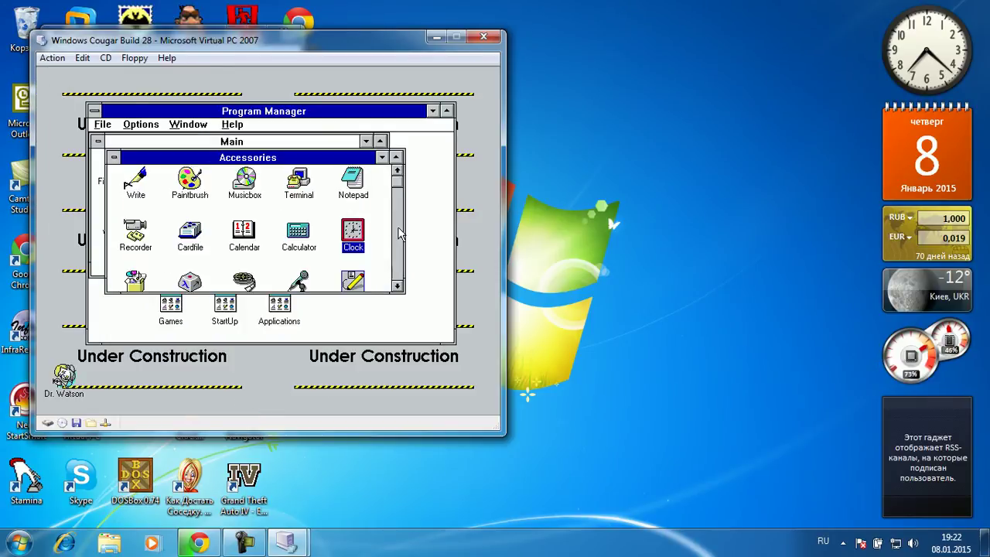
{"action": "left_click", "coordinate": [308, 184]}
{"action": "double_click", "coordinate": [350, 194]}
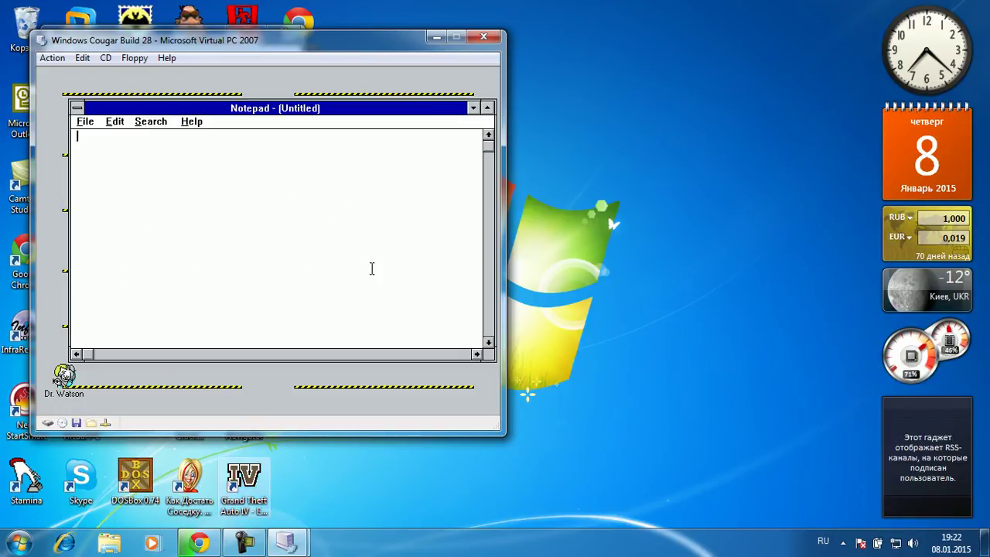
{"action": "left_click", "coordinate": [248, 543]}
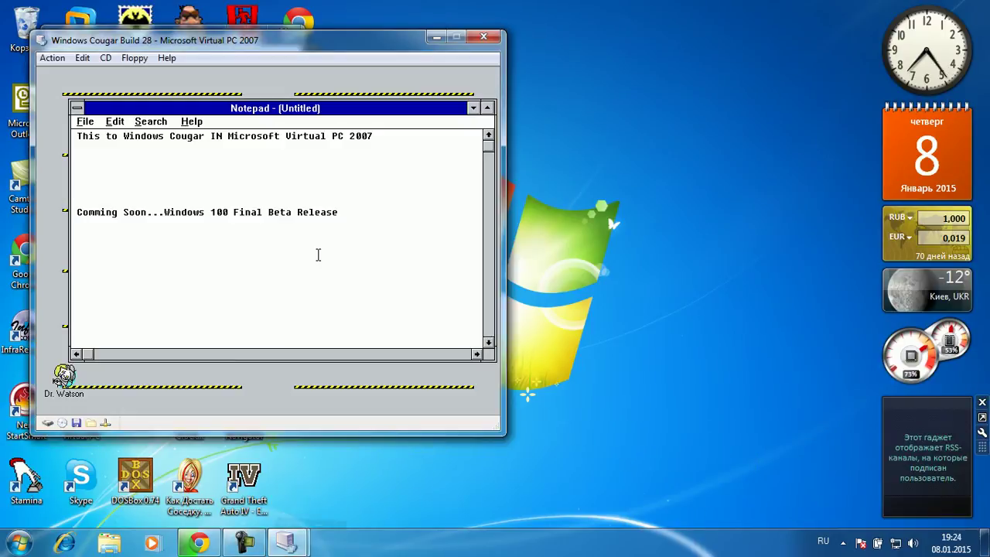
View Notepad's About information and close Notepad without saving the text
{"action": "left_click", "coordinate": [203, 123]}
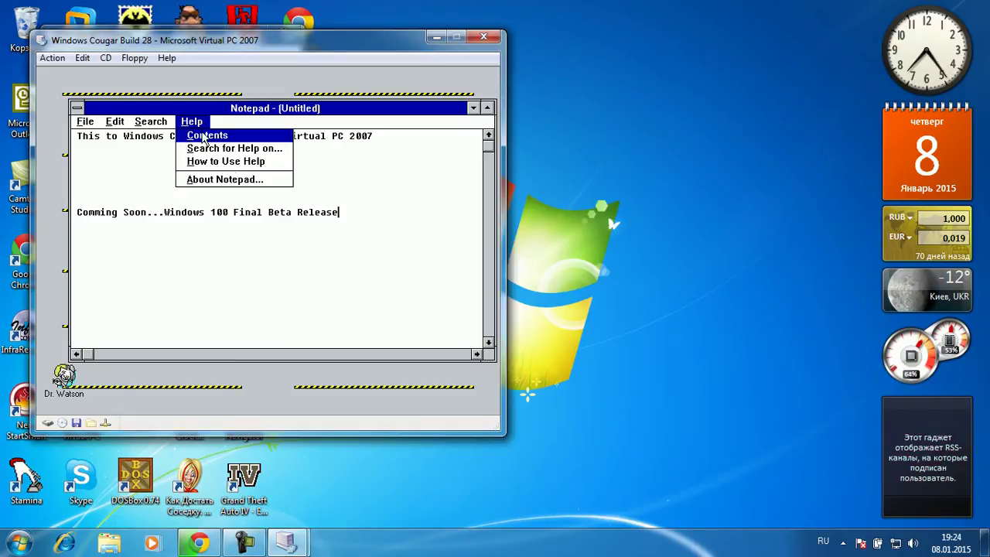
{"action": "left_click", "coordinate": [240, 181]}
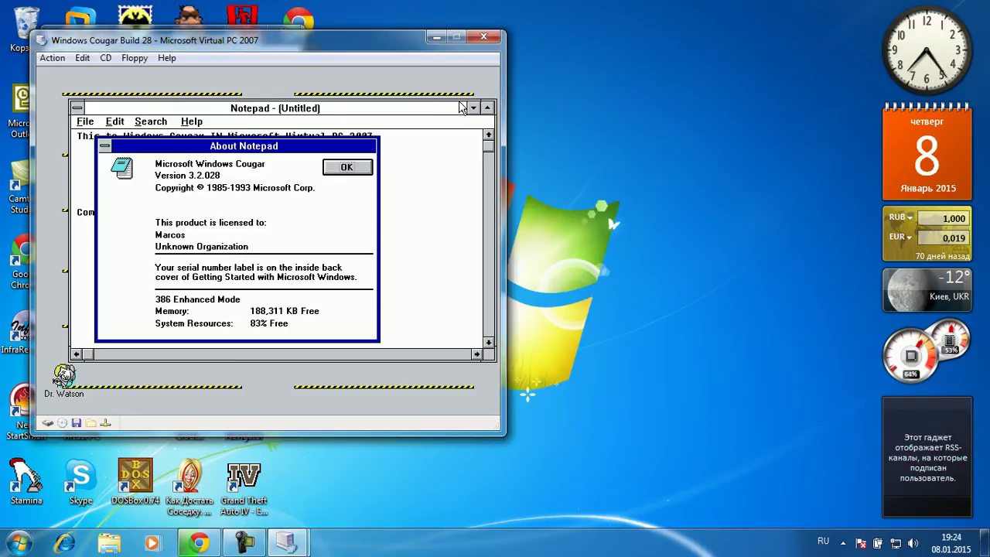
{"action": "left_click", "coordinate": [339, 167]}
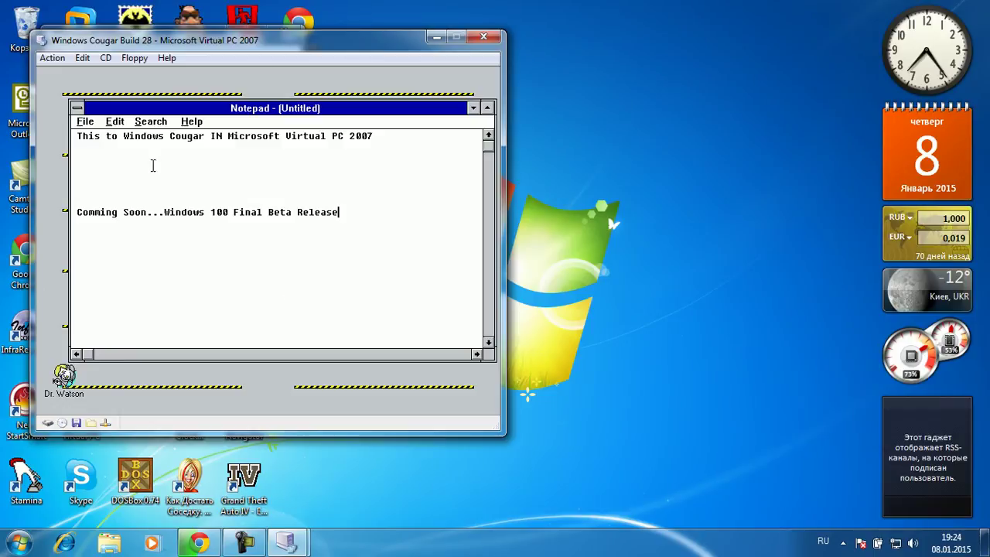
{"action": "double_click", "coordinate": [77, 108]}
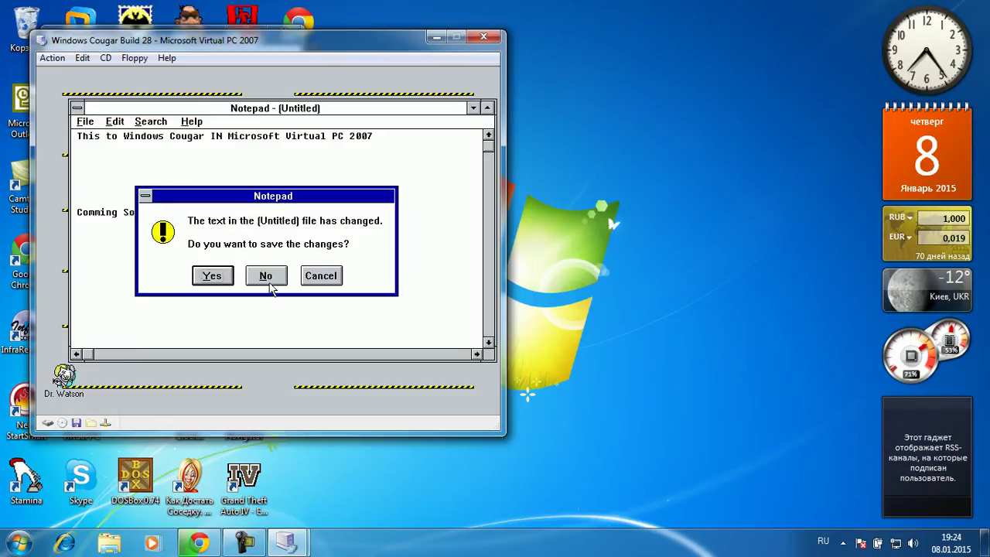
{"action": "left_click", "coordinate": [269, 279]}
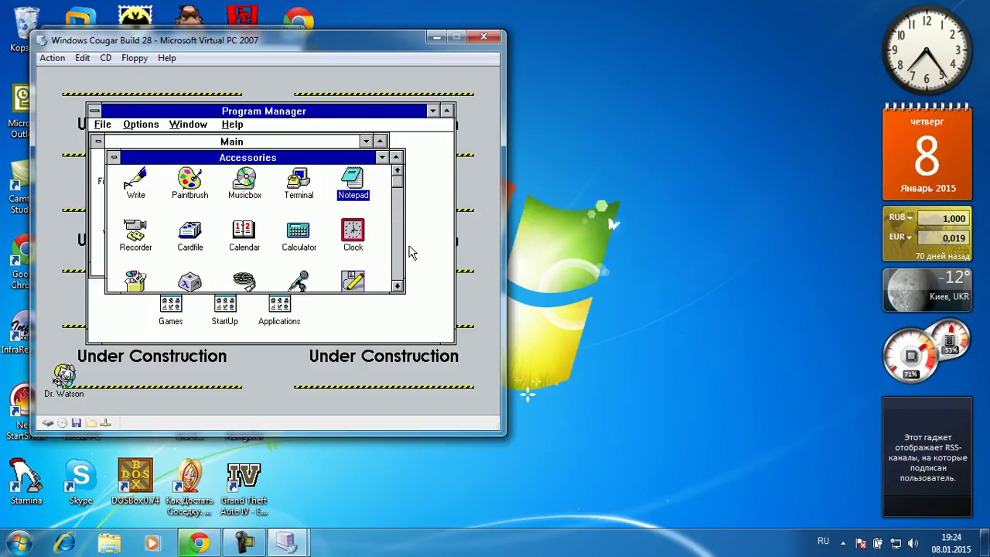
Close the Accessories group and open Minesweeper from the Games group
{"action": "left_click", "coordinate": [144, 183]}
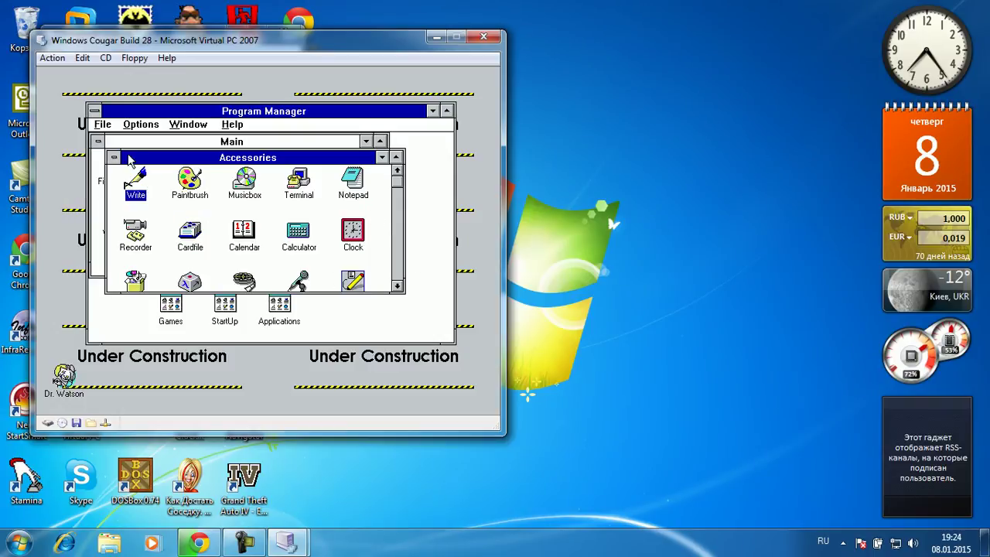
{"action": "double_click", "coordinate": [116, 158]}
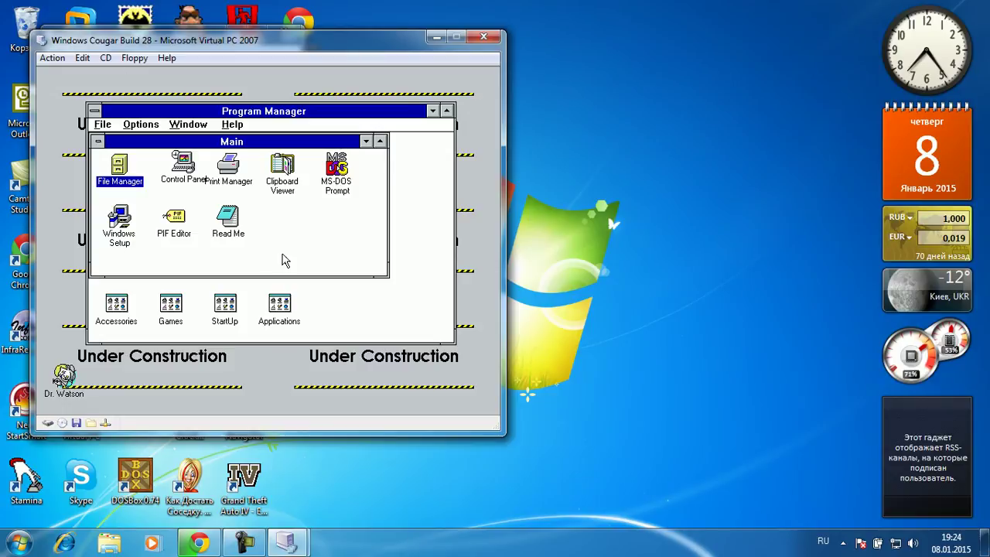
{"action": "double_click", "coordinate": [170, 309]}
{"action": "double_click", "coordinate": [209, 195]}
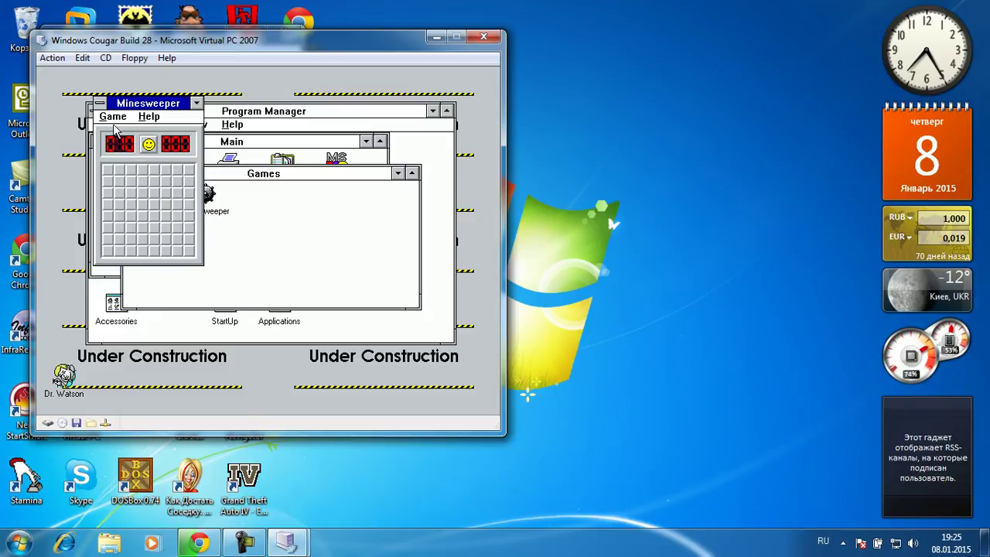
{"action": "double_click", "coordinate": [102, 105]}
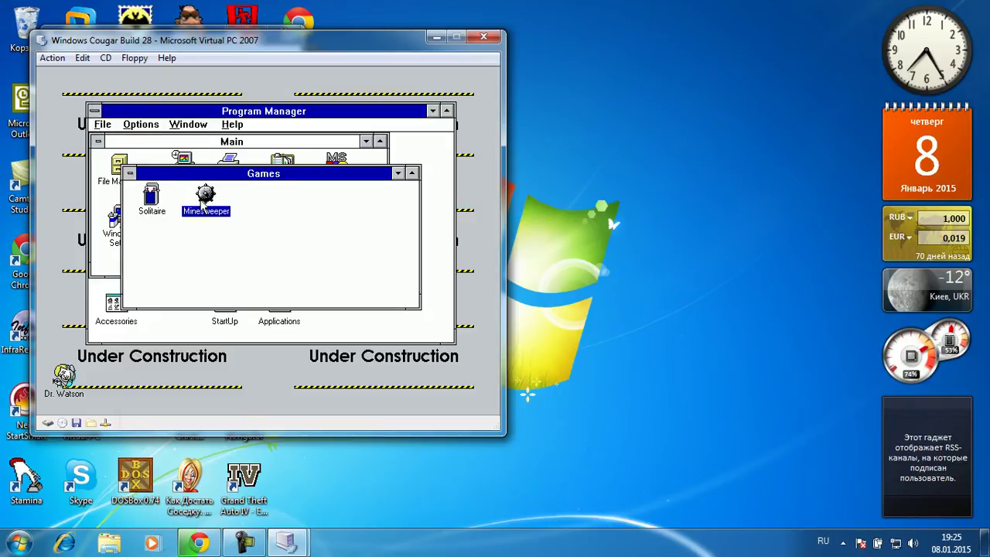
{"action": "double_click", "coordinate": [204, 197]}
Play a Minesweeper round by uncovering squares across the board, and reset the game
{"action": "left_click", "coordinate": [166, 251]}
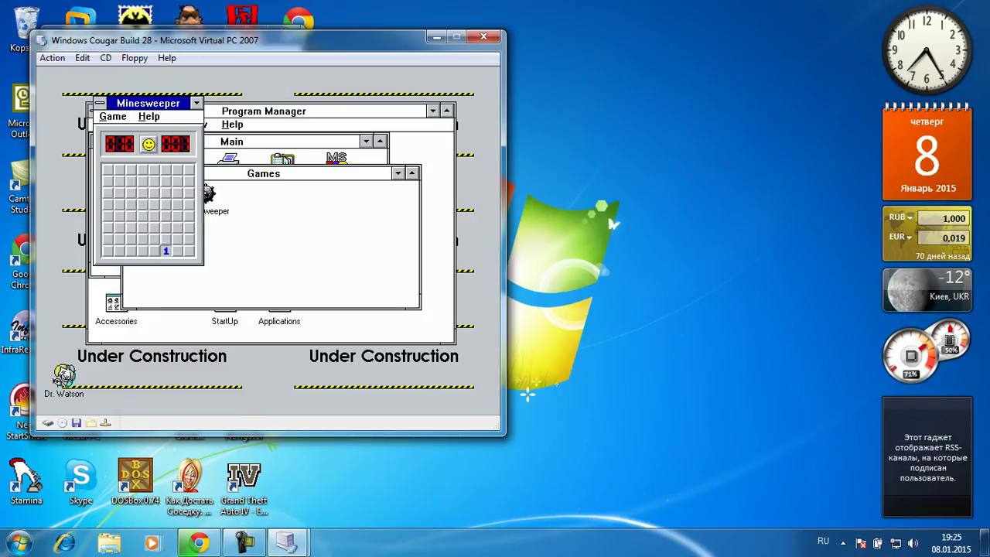
{"action": "left_click", "coordinate": [157, 170]}
{"action": "left_click", "coordinate": [140, 193]}
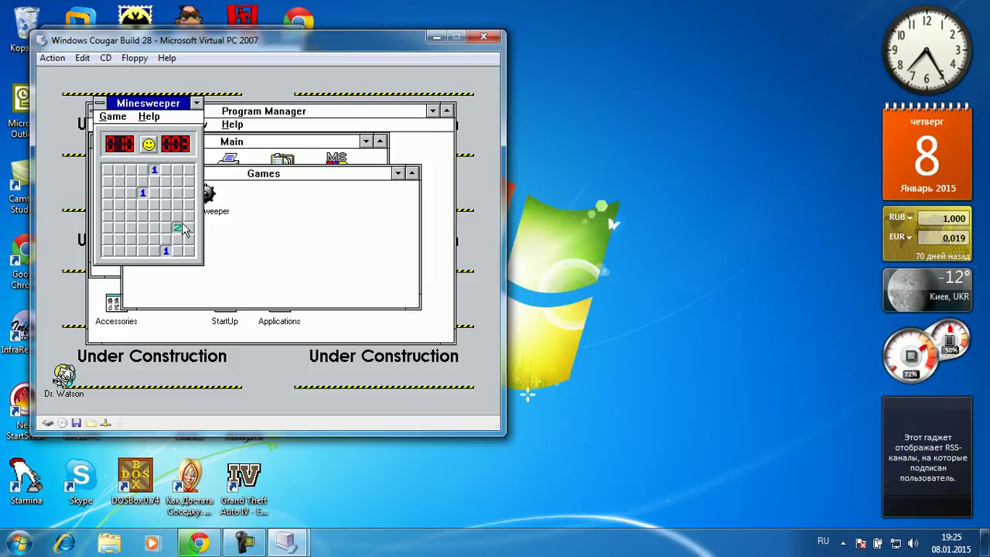
{"action": "left_click", "coordinate": [180, 225]}
{"action": "left_click", "coordinate": [143, 218]}
{"action": "left_click", "coordinate": [108, 193]}
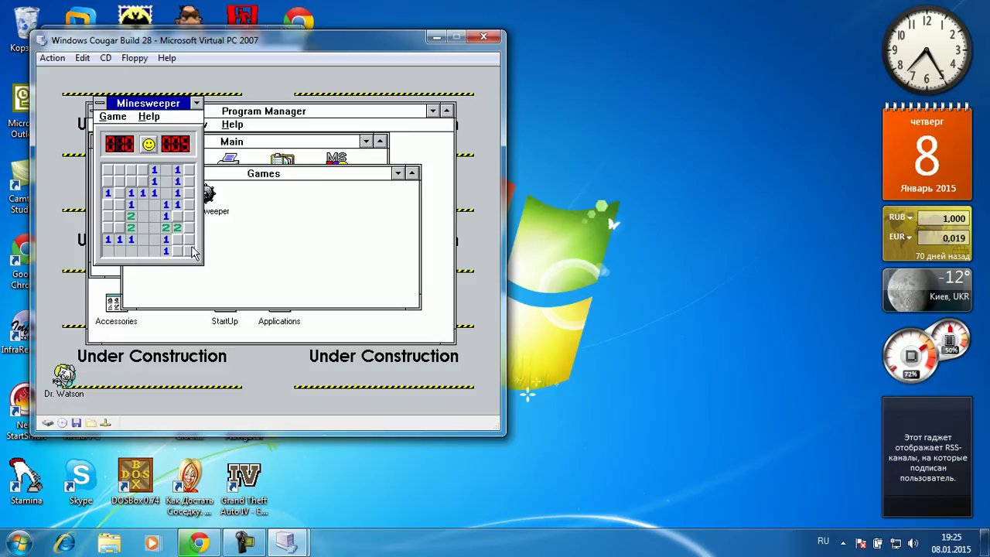
{"action": "left_click", "coordinate": [189, 251]}
{"action": "left_click", "coordinate": [148, 143]}
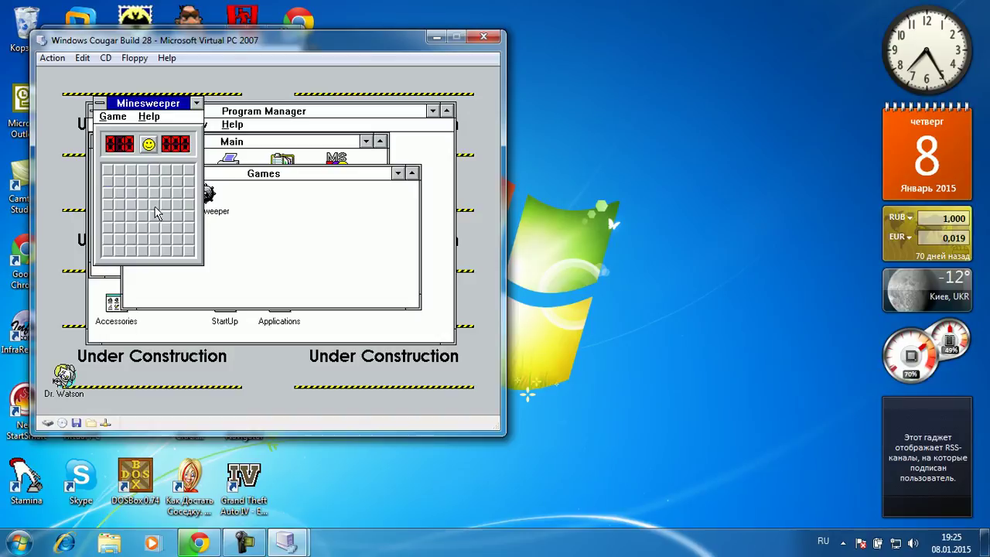
Play a second Minesweeper round, uncovering squares mainly in the upper right part of the board, and reset the game again
{"action": "left_click", "coordinate": [189, 245]}
{"action": "left_click", "coordinate": [136, 221]}
{"action": "left_click", "coordinate": [189, 181]}
{"action": "left_click", "coordinate": [151, 193]}
{"action": "left_click", "coordinate": [156, 171]}
{"action": "left_click", "coordinate": [166, 171]}
{"action": "left_click", "coordinate": [165, 180]}
{"action": "left_click", "coordinate": [169, 192]}
{"action": "left_click", "coordinate": [170, 193]}
{"action": "left_click", "coordinate": [148, 144]}
View Minesweeper's About information, and close the game and the Games group
{"action": "left_click", "coordinate": [150, 117]}
{"action": "left_click", "coordinate": [170, 177]}
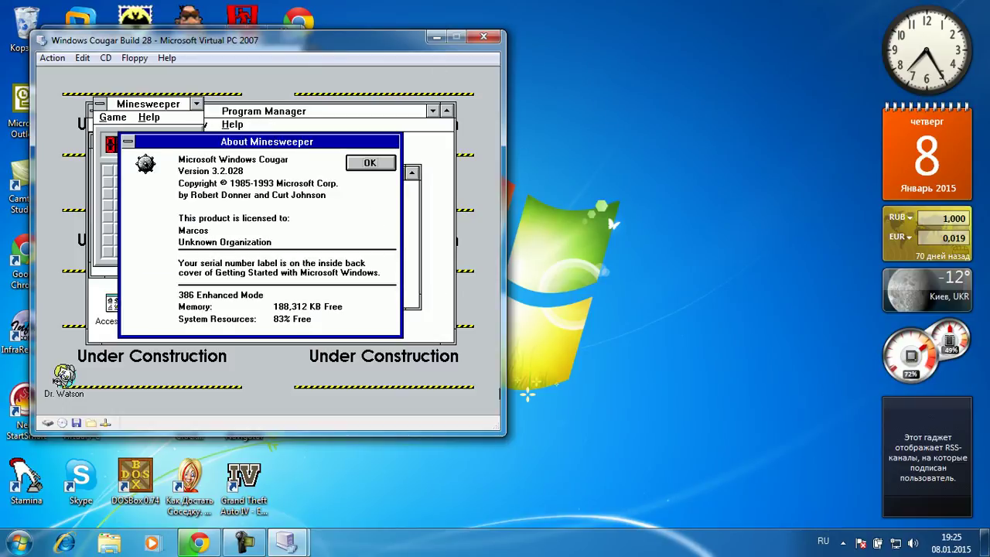
{"action": "left_click", "coordinate": [379, 165]}
{"action": "double_click", "coordinate": [102, 104]}
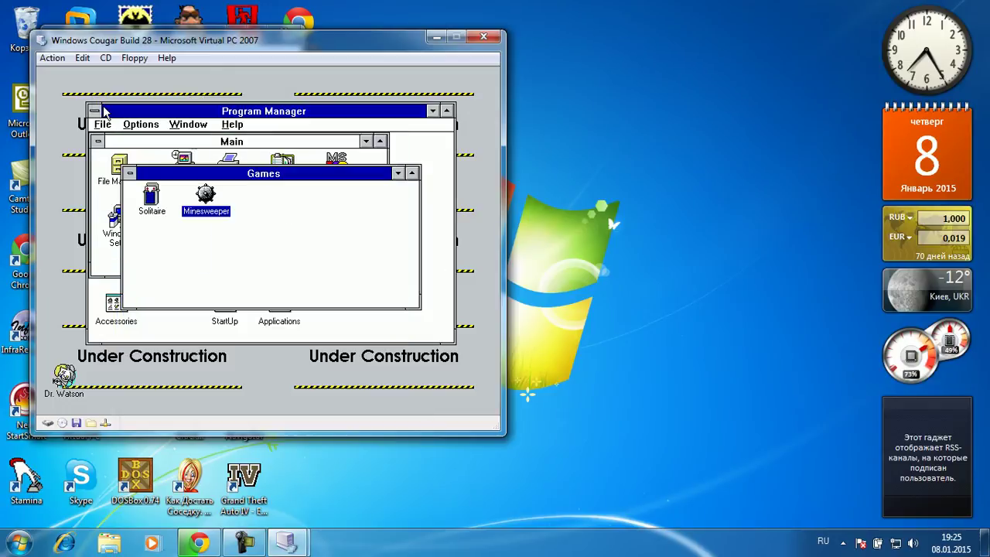
{"action": "left_click", "coordinate": [151, 199]}
{"action": "double_click", "coordinate": [130, 174]}
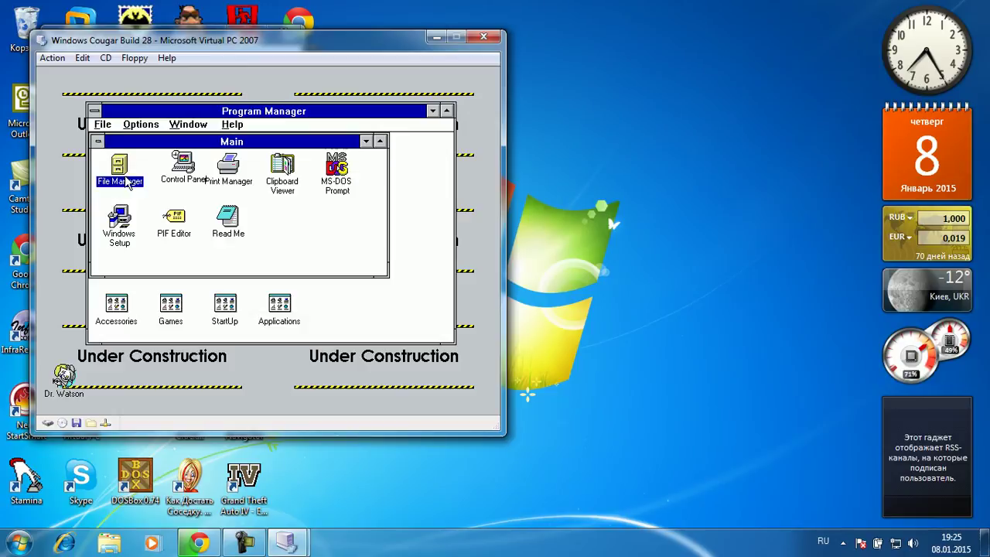
Open MUSICBOX.exe from the Applications group and view its About information
{"action": "double_click", "coordinate": [279, 306]}
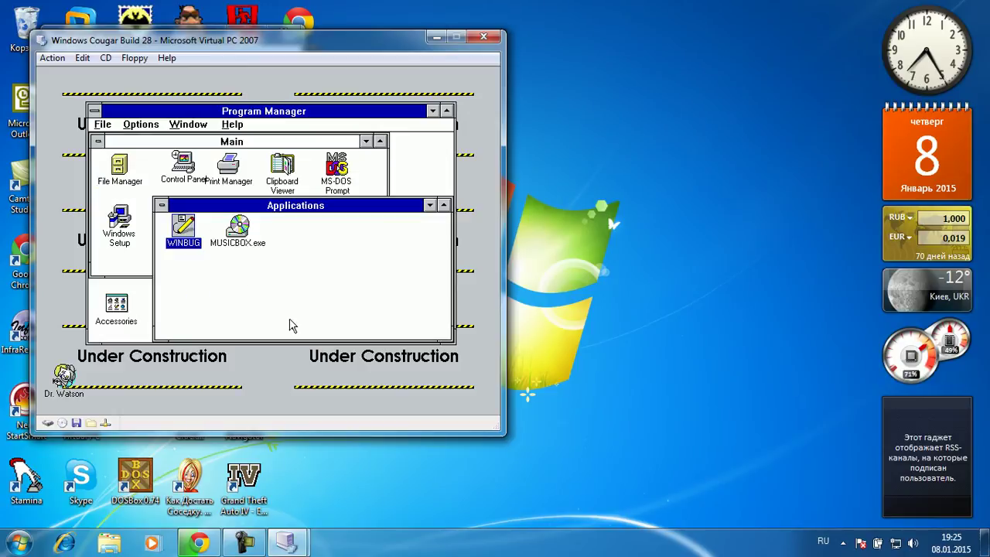
{"action": "double_click", "coordinate": [235, 229]}
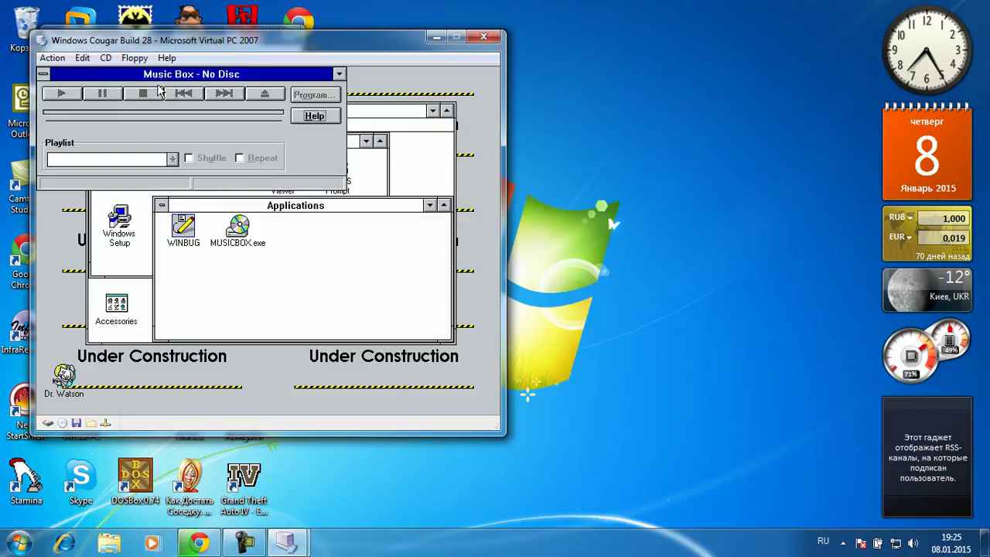
{"action": "left_click", "coordinate": [44, 74]}
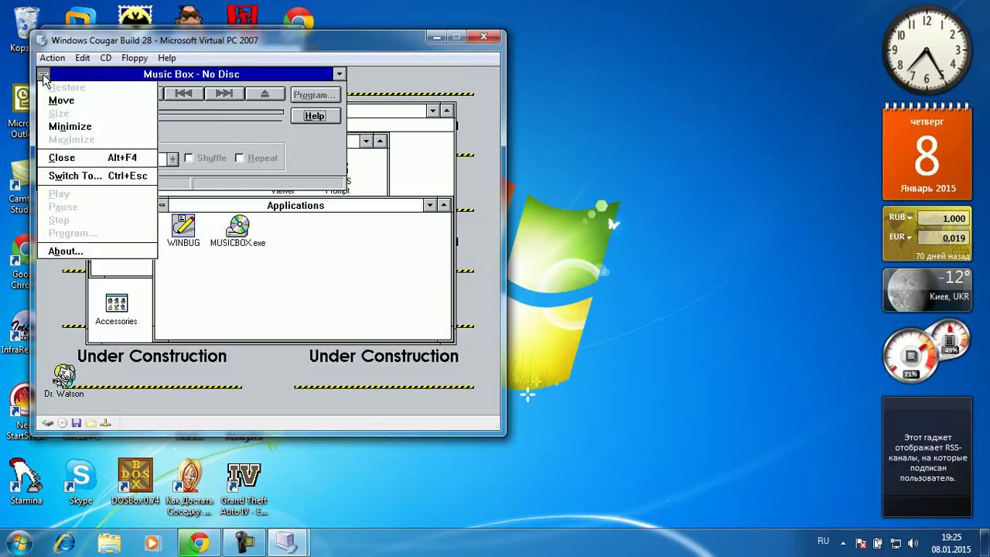
{"action": "left_click", "coordinate": [89, 244]}
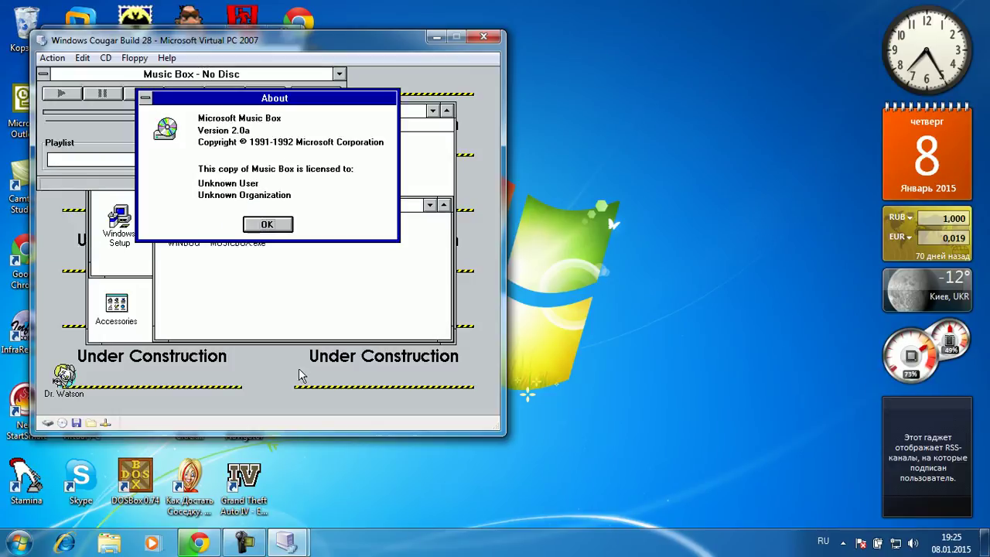
Dismiss Music Box's About information and close Music Box
{"action": "left_click", "coordinate": [263, 224]}
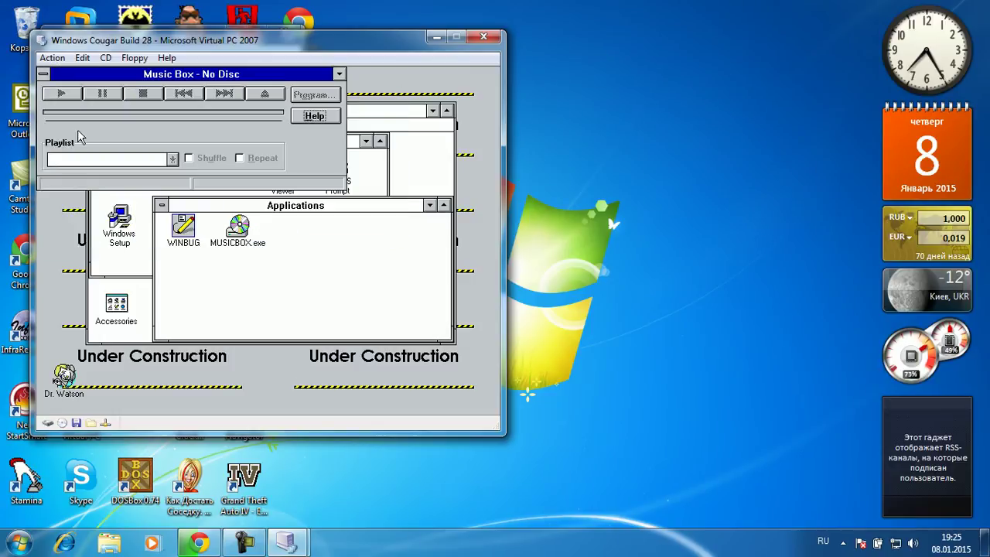
{"action": "left_click", "coordinate": [43, 75]}
{"action": "left_click", "coordinate": [58, 153]}
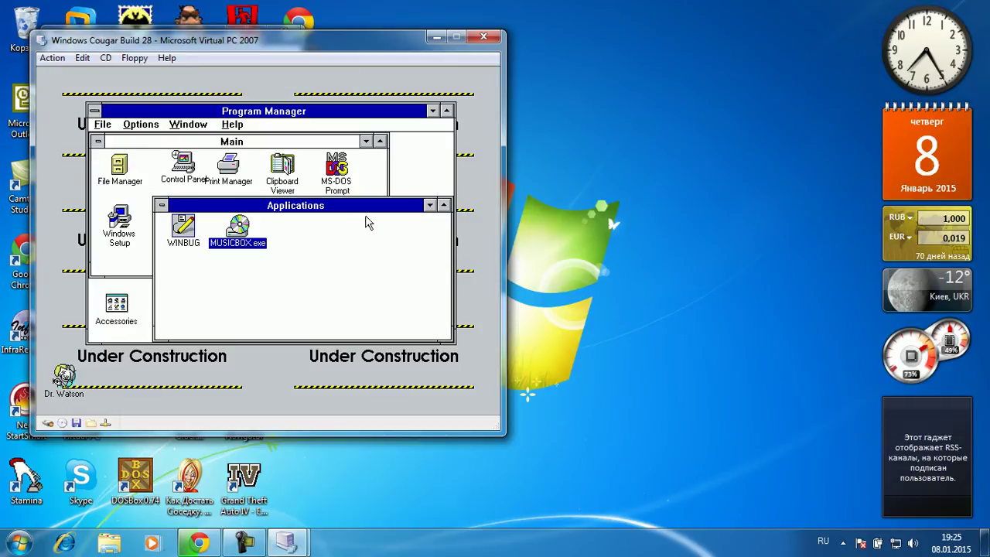
Open WINBUG from the Applications group to view its About information, and close both the utility and the group
{"action": "double_click", "coordinate": [195, 236]}
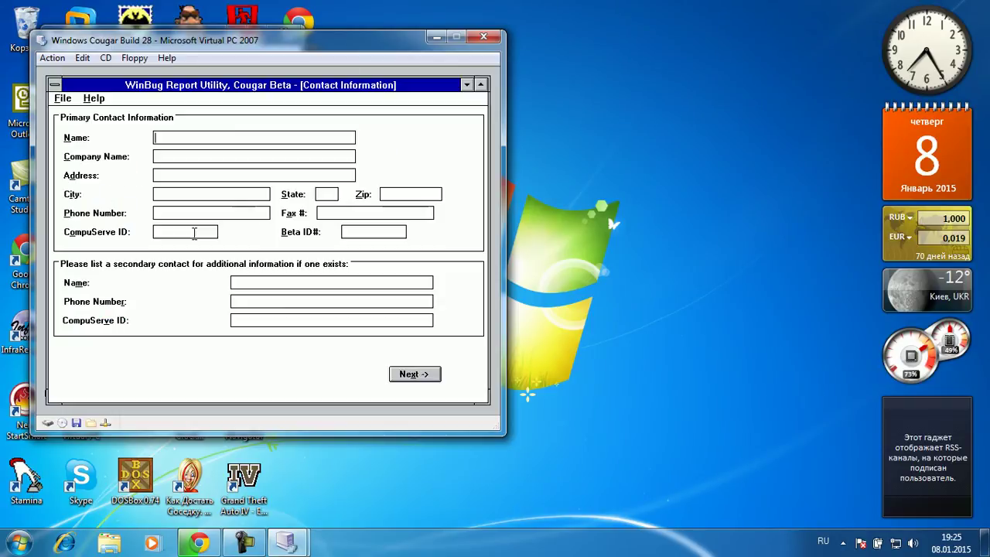
{"action": "left_click", "coordinate": [95, 99]}
{"action": "left_click", "coordinate": [106, 131]}
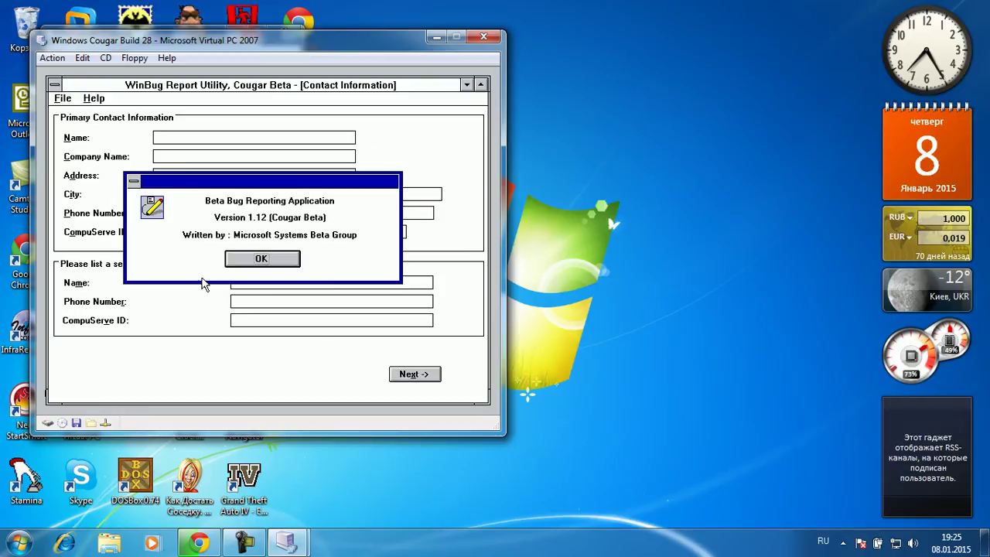
{"action": "left_click", "coordinate": [262, 258]}
{"action": "left_click", "coordinate": [54, 85]}
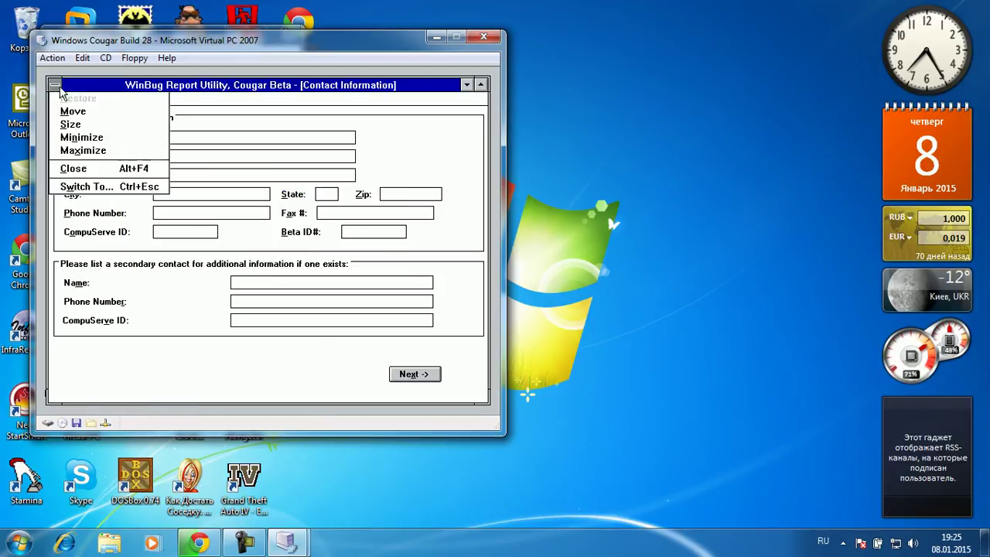
{"action": "left_click", "coordinate": [58, 87]}
{"action": "left_click", "coordinate": [161, 215]}
{"action": "left_click", "coordinate": [161, 215]}
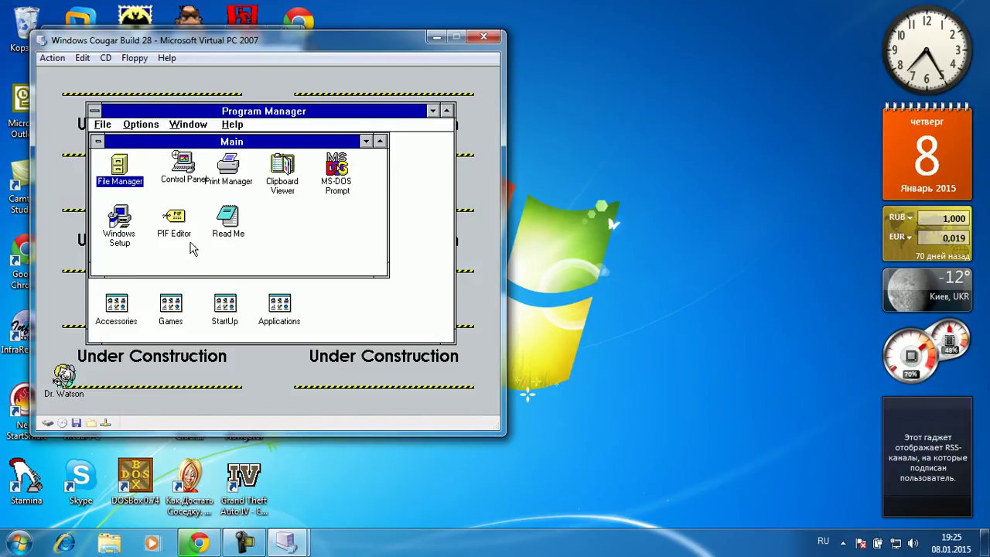
Open the Accessories group to view its programs, and close it
{"action": "left_click", "coordinate": [119, 303]}
{"action": "double_click", "coordinate": [120, 304]}
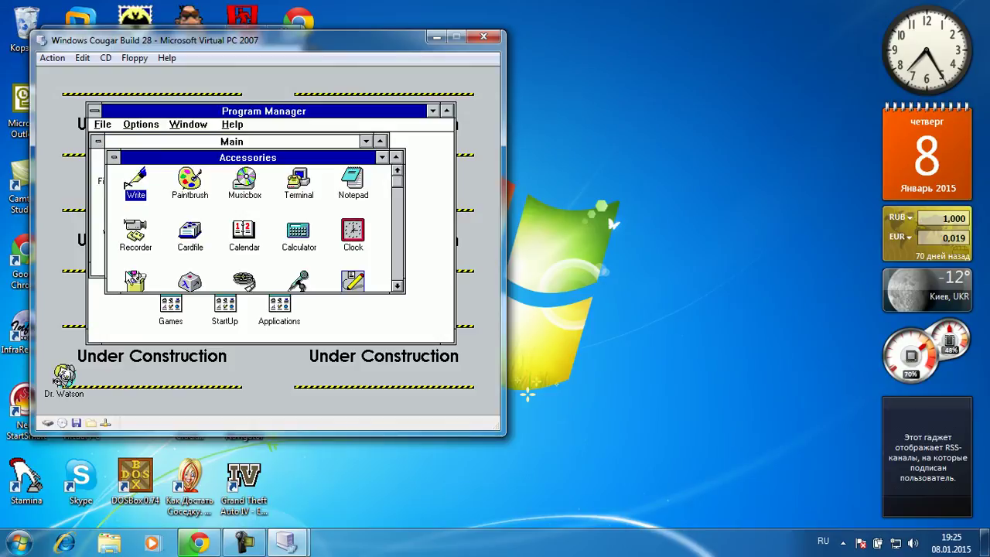
{"action": "double_click", "coordinate": [113, 161]}
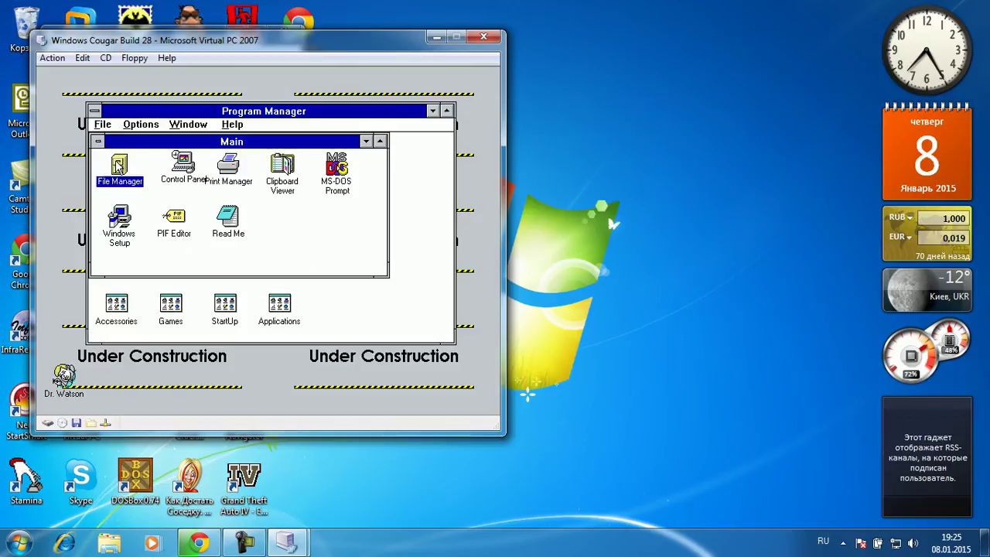
Minimize and restore the Main group, and do the same with the Program Manager window
{"action": "left_click", "coordinate": [364, 142]}
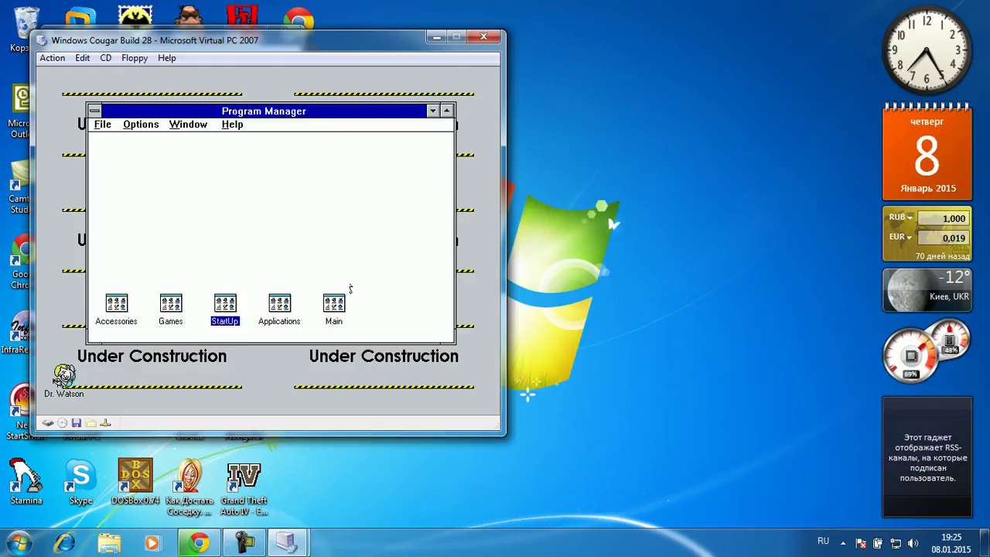
{"action": "double_click", "coordinate": [333, 304]}
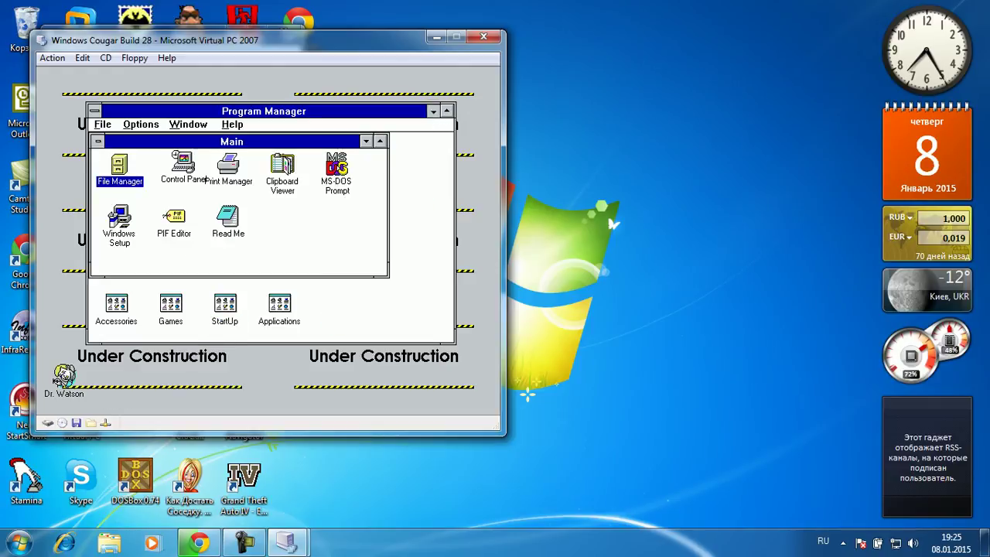
{"action": "left_click", "coordinate": [433, 111]}
{"action": "double_click", "coordinate": [124, 404]}
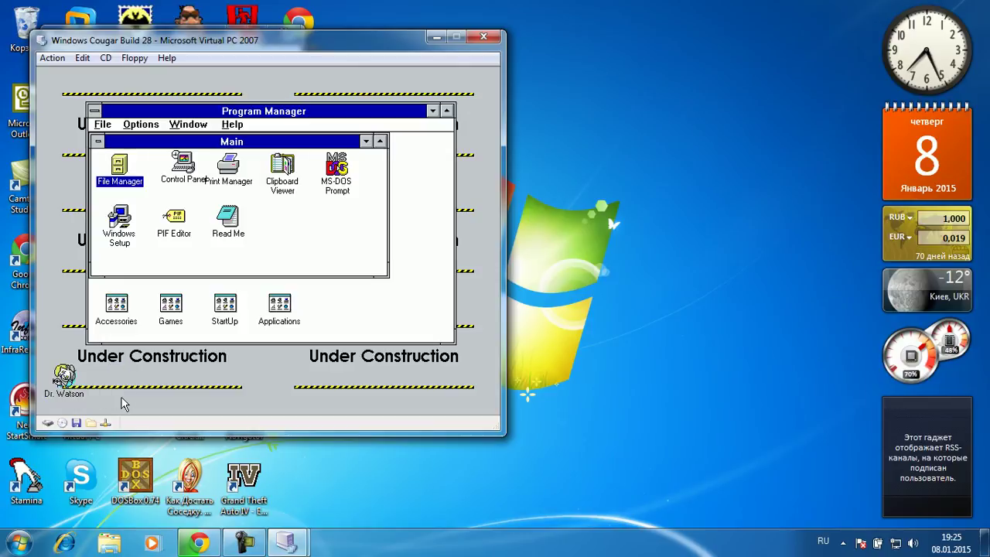
Maximize the Program Manager window
{"action": "left_click", "coordinate": [446, 111]}
{"action": "left_click", "coordinate": [495, 73]}
{"action": "left_click", "coordinate": [446, 112]}
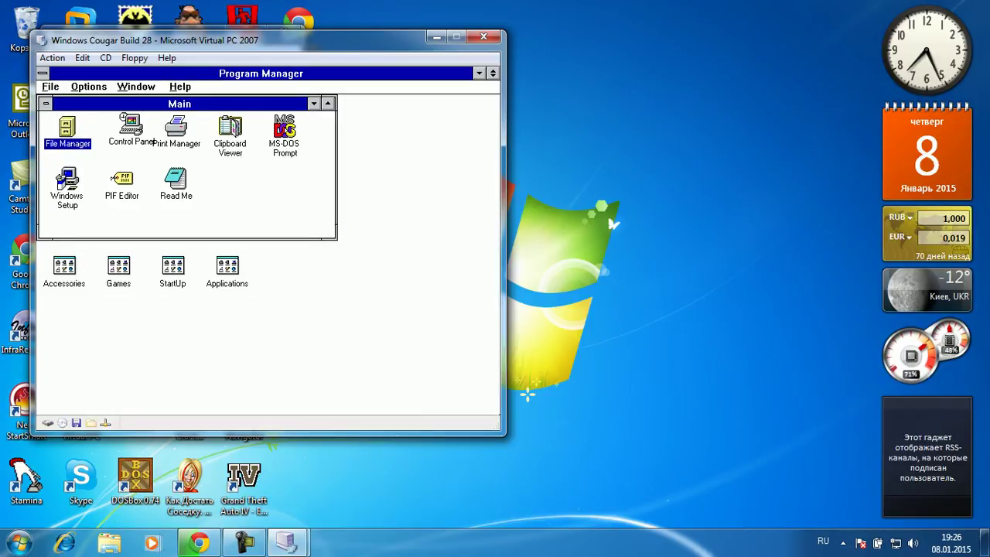
Open and close Control Panel from the Main group, and restore Program Manager to its smaller window size
{"action": "double_click", "coordinate": [130, 133]}
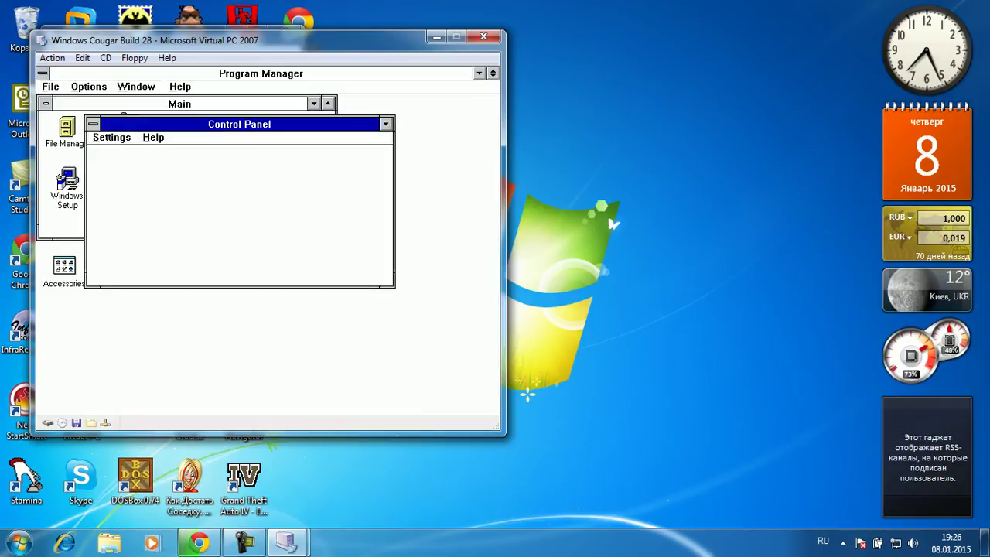
{"action": "double_click", "coordinate": [93, 123]}
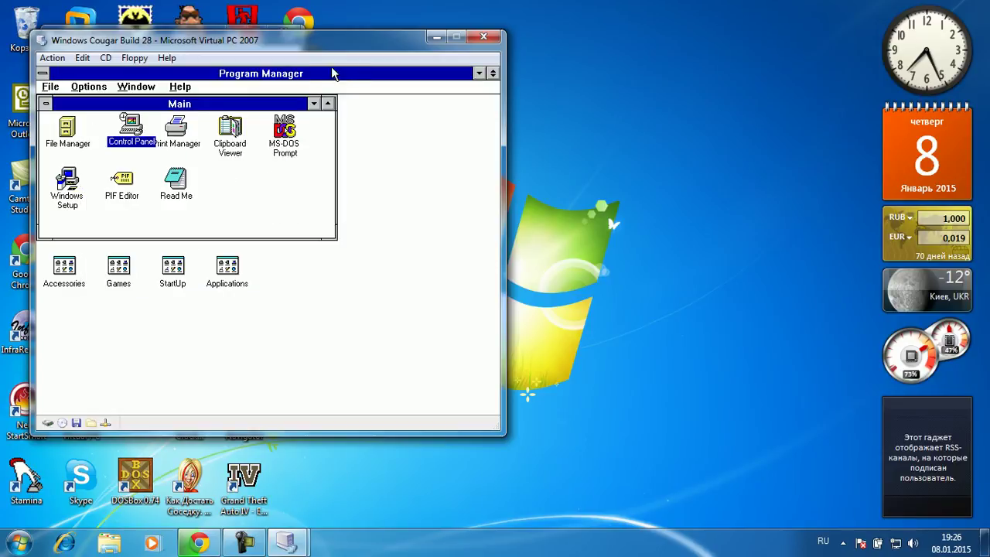
{"action": "double_click", "coordinate": [433, 73]}
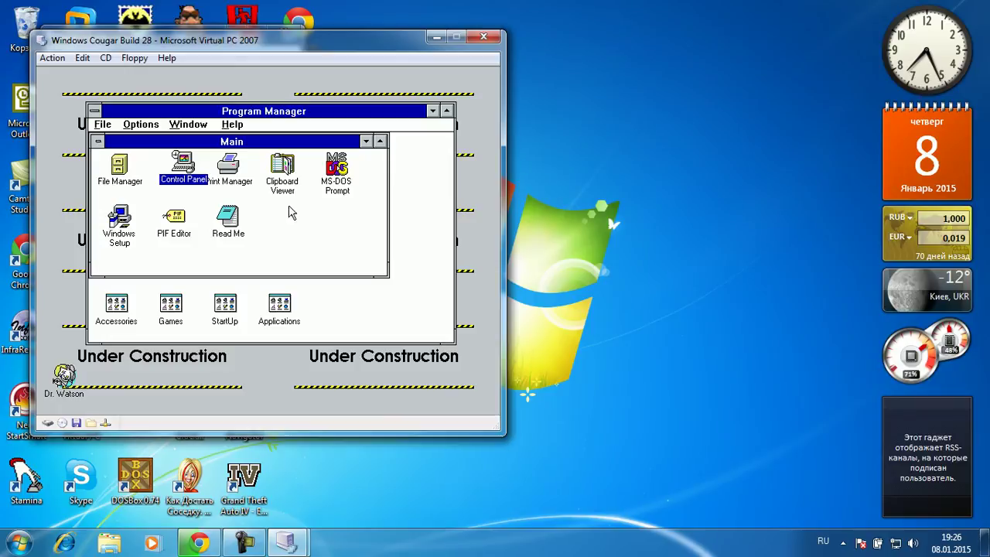
View the About Program Manager information to check the Windows version, and dismiss it
{"action": "left_click", "coordinate": [133, 172]}
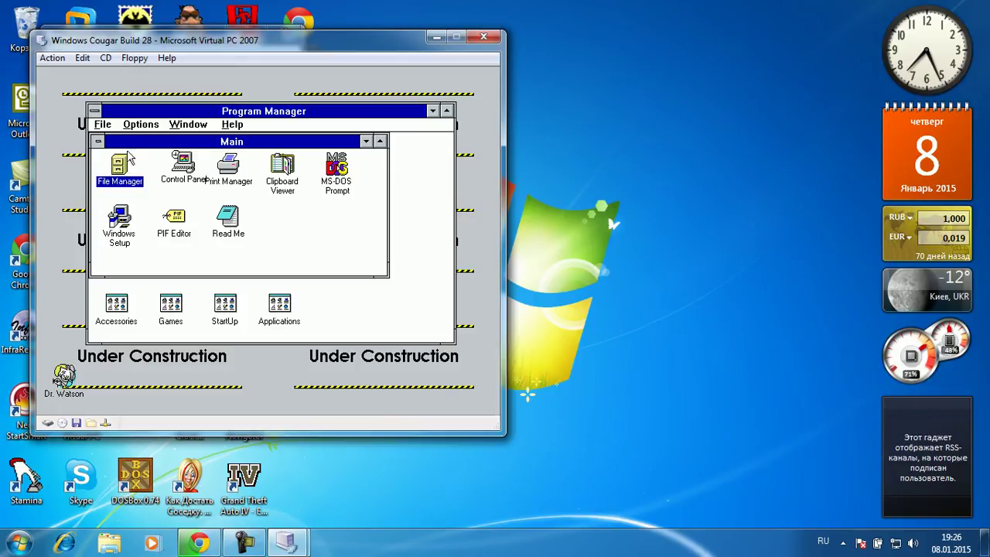
{"action": "left_click_drag", "start_coordinate": [117, 125], "coordinate": [188, 126]}
{"action": "mouse_move", "coordinate": [232, 124]}
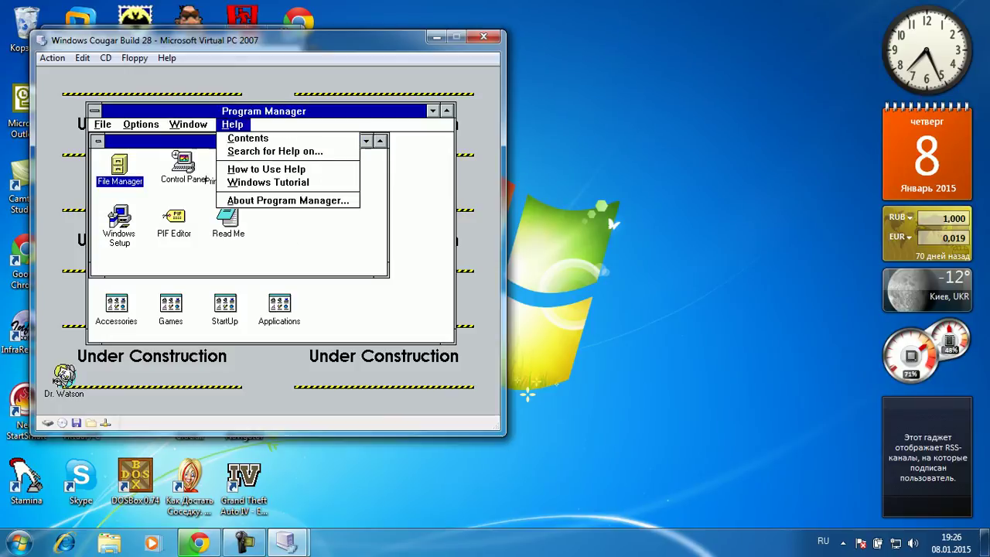
{"action": "left_click", "coordinate": [260, 199]}
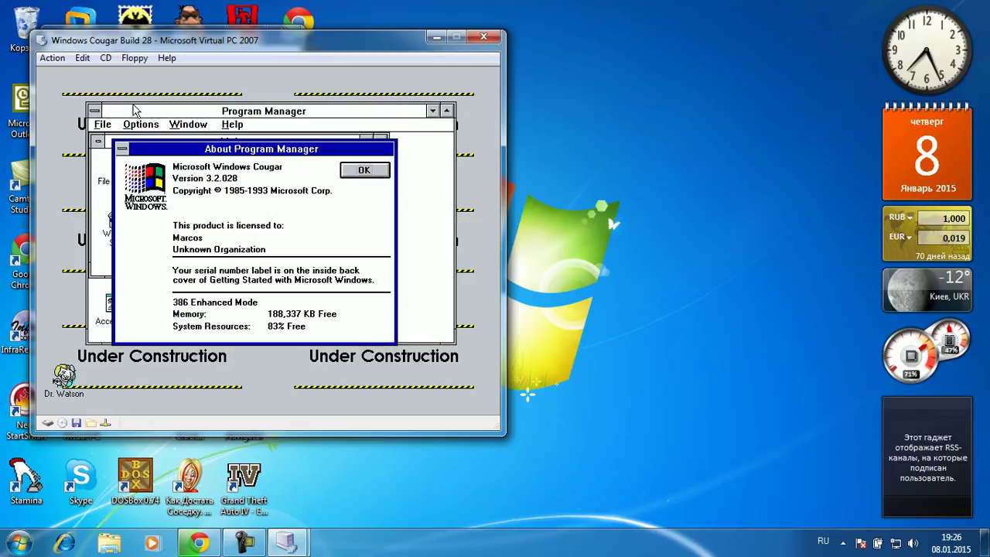
{"action": "left_click", "coordinate": [364, 170]}
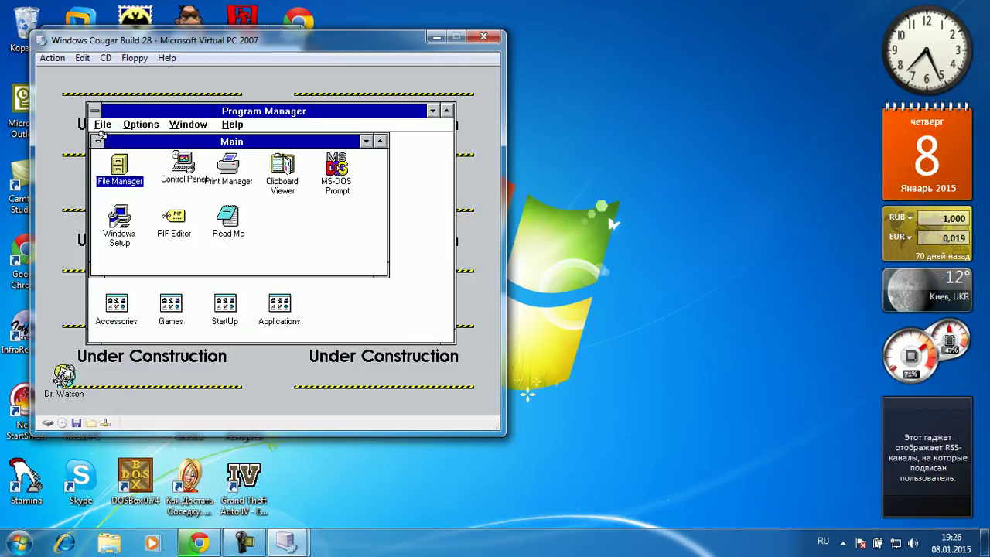
Run winver from Program Manager to view the Windows version, and dismiss the version box
{"action": "left_click", "coordinate": [99, 126]}
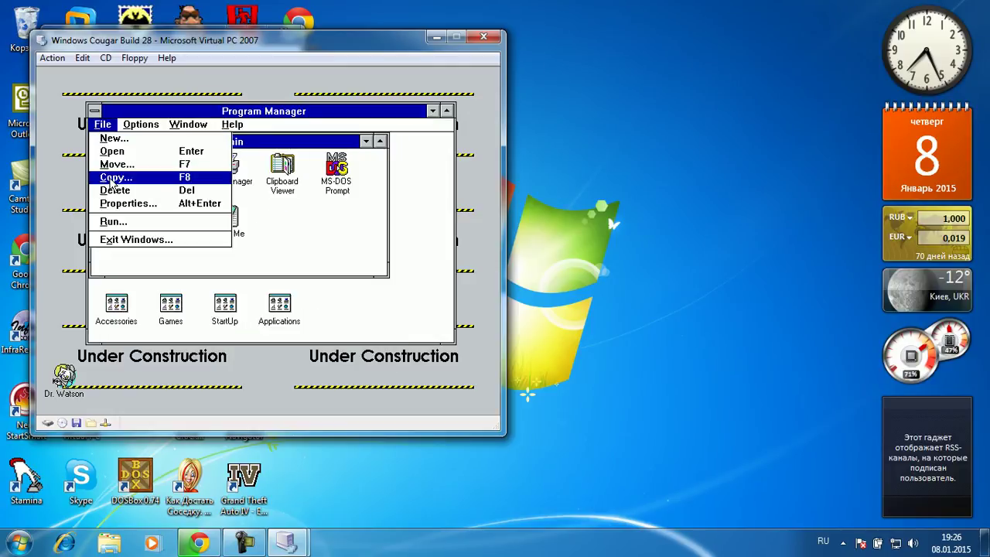
{"action": "left_click", "coordinate": [128, 226]}
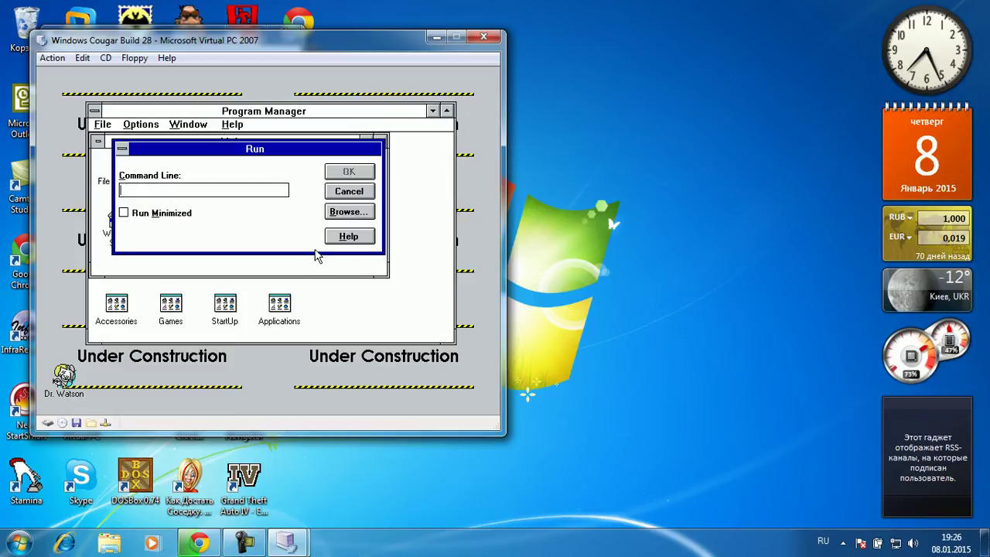
{"action": "type", "text": "winver"}
{"action": "key", "text": "Return"}
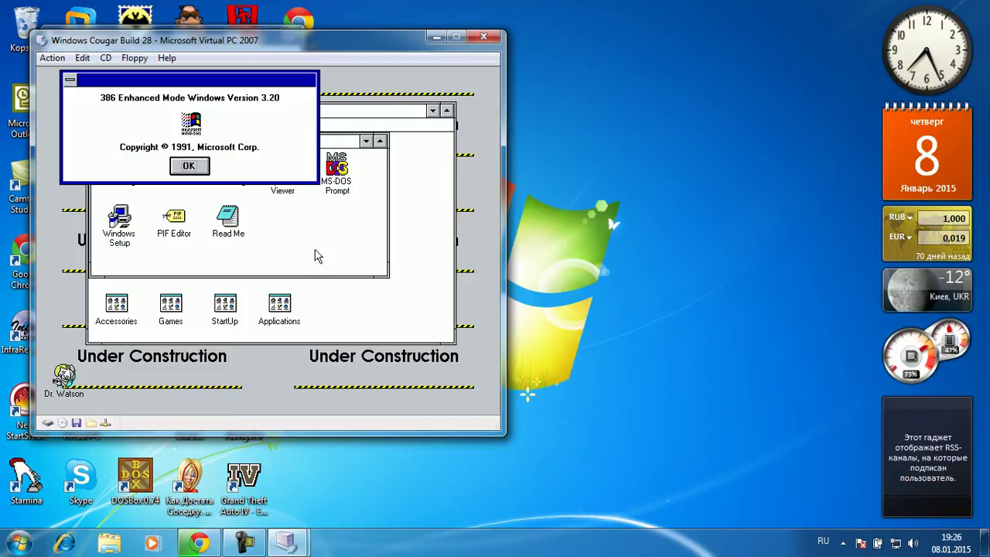
{"action": "left_click", "coordinate": [179, 167]}
Exit Windows to the DOS prompt, and run ver and winver there to check the versions
{"action": "left_click", "coordinate": [101, 125]}
{"action": "left_click", "coordinate": [128, 216]}
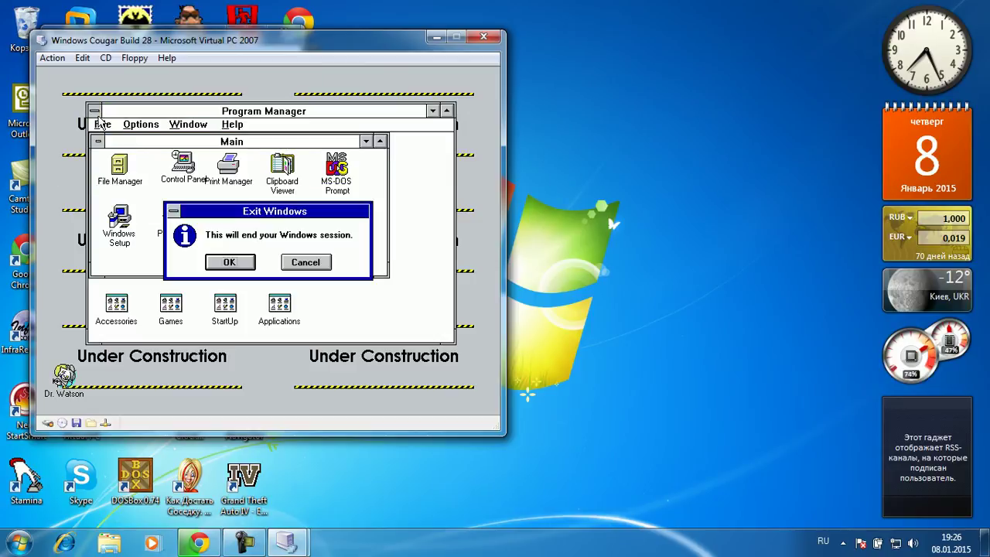
{"action": "left_click", "coordinate": [227, 265]}
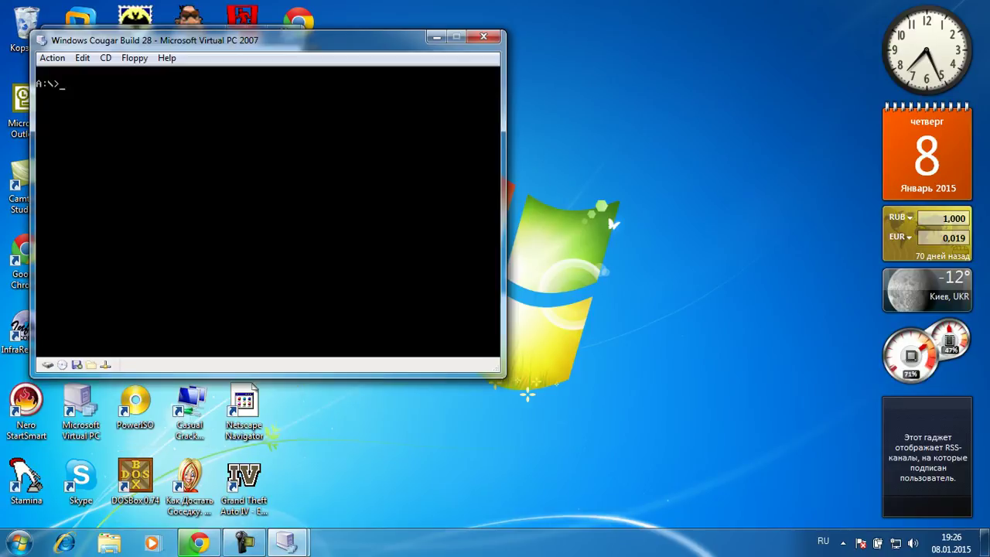
{"action": "type", "text": "r"}
{"action": "key", "text": "Return"}
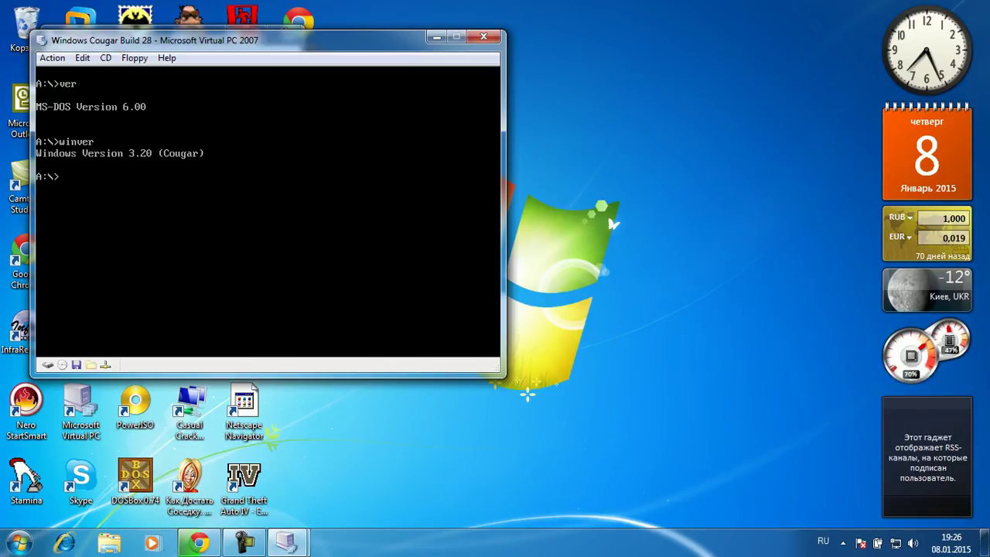
Close the Windows Cougar Build 28 virtual machine so that it is no longer running
{"action": "left_click", "coordinate": [483, 37]}
{"action": "left_click", "coordinate": [282, 201]}
{"action": "left_click", "coordinate": [282, 223]}
{"action": "left_click", "coordinate": [308, 245]}
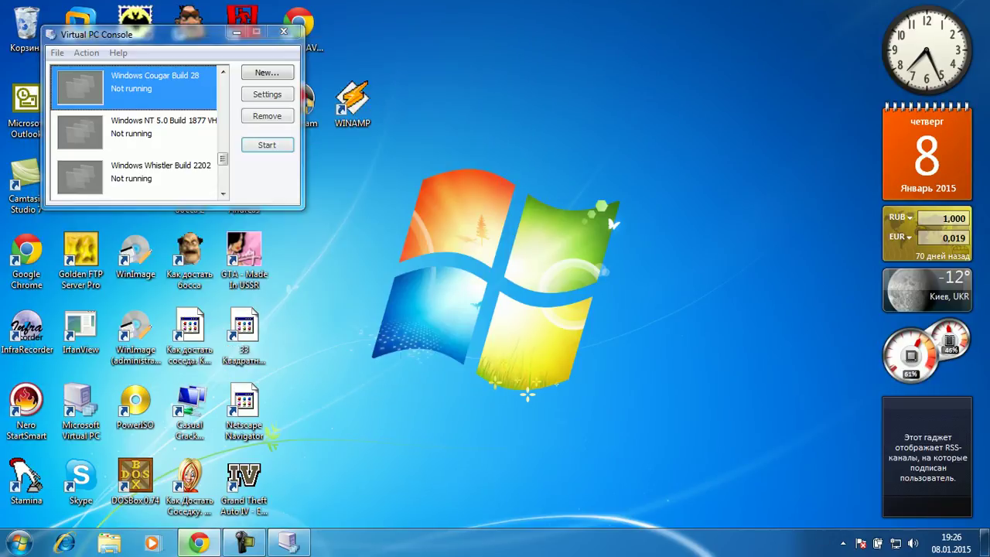
{"action": "left_click", "coordinate": [245, 542]}
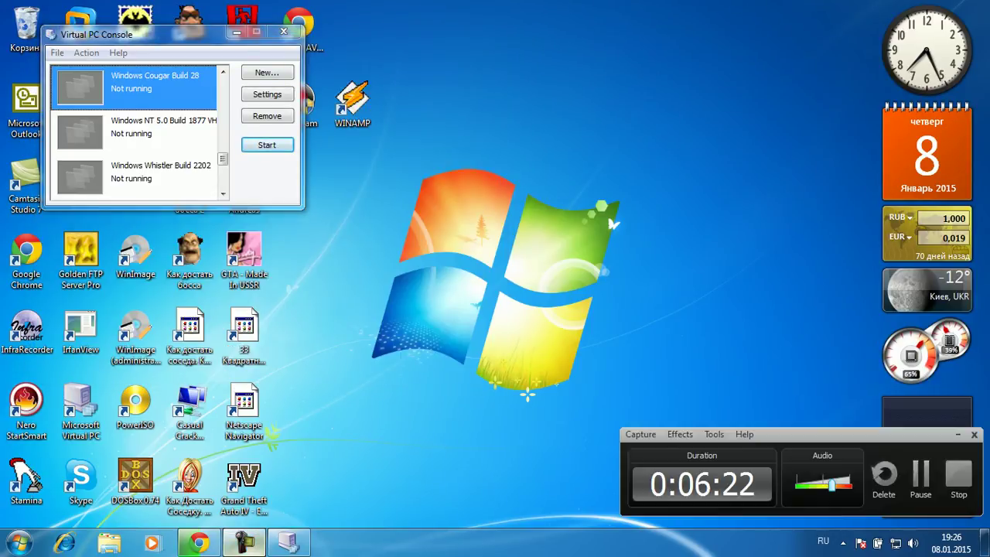